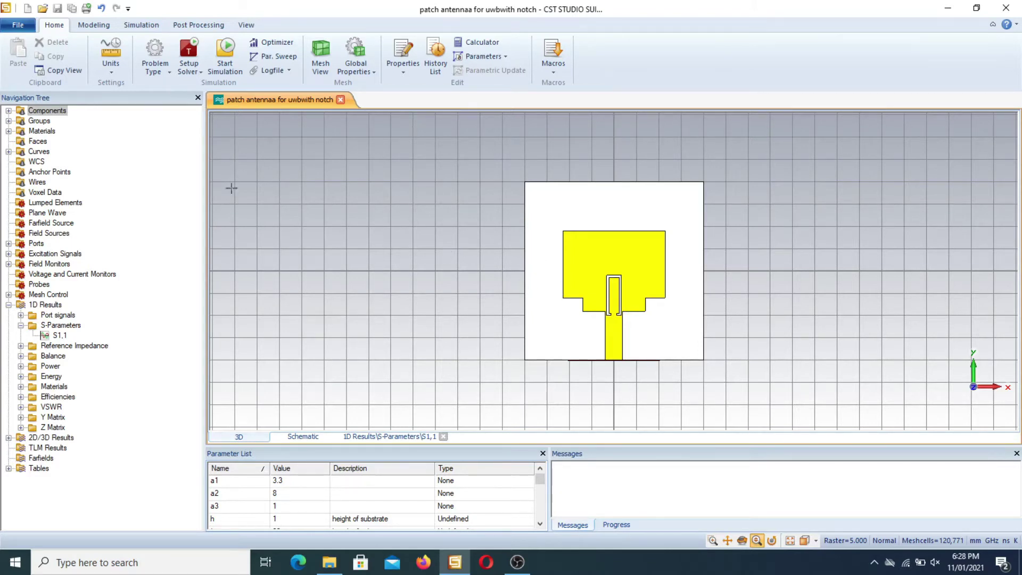
- Examine the substrate's brick definition in component1, including its extents and material, without changing it
click(8, 110)
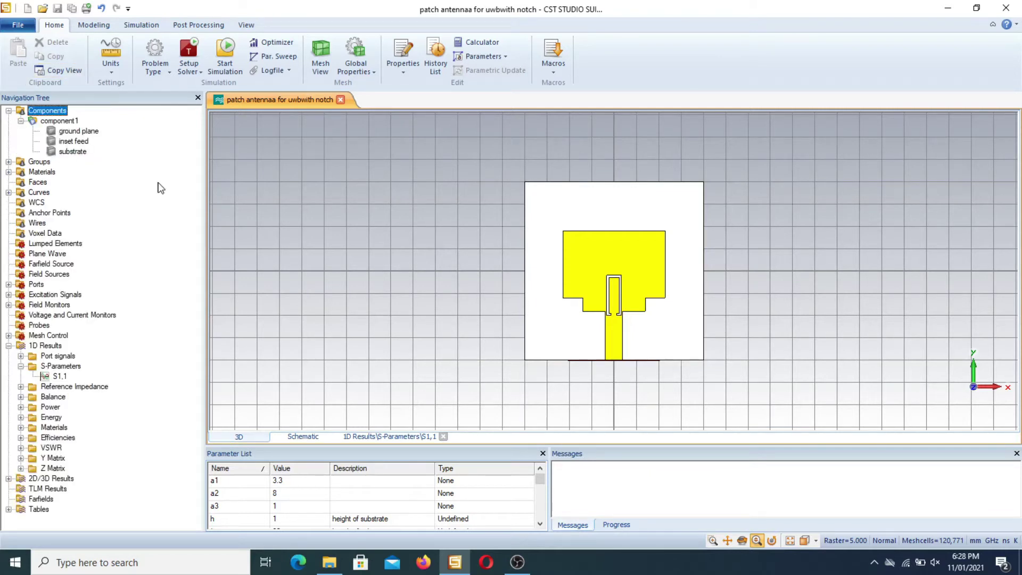
double_click(72, 152)
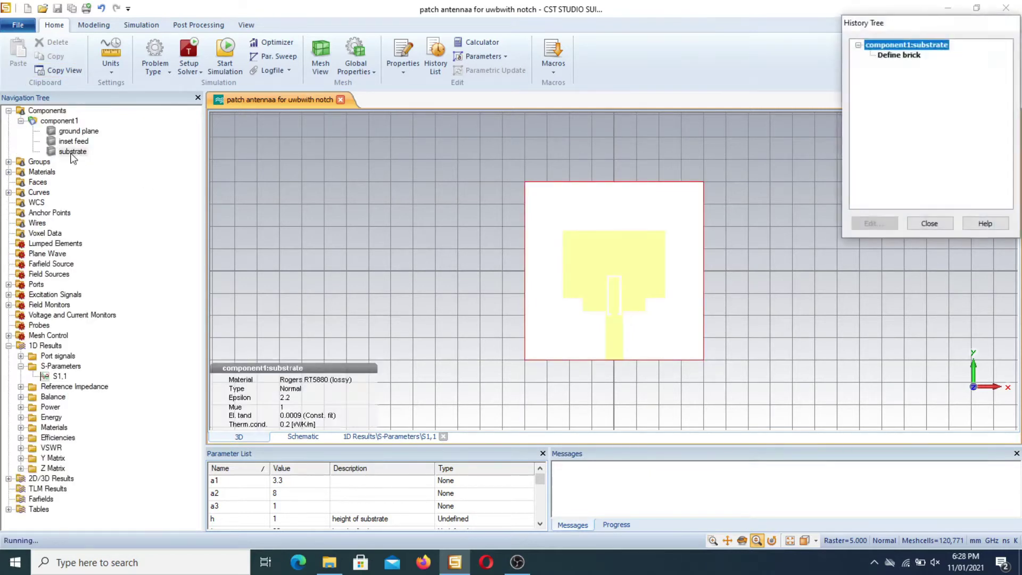
click(896, 57)
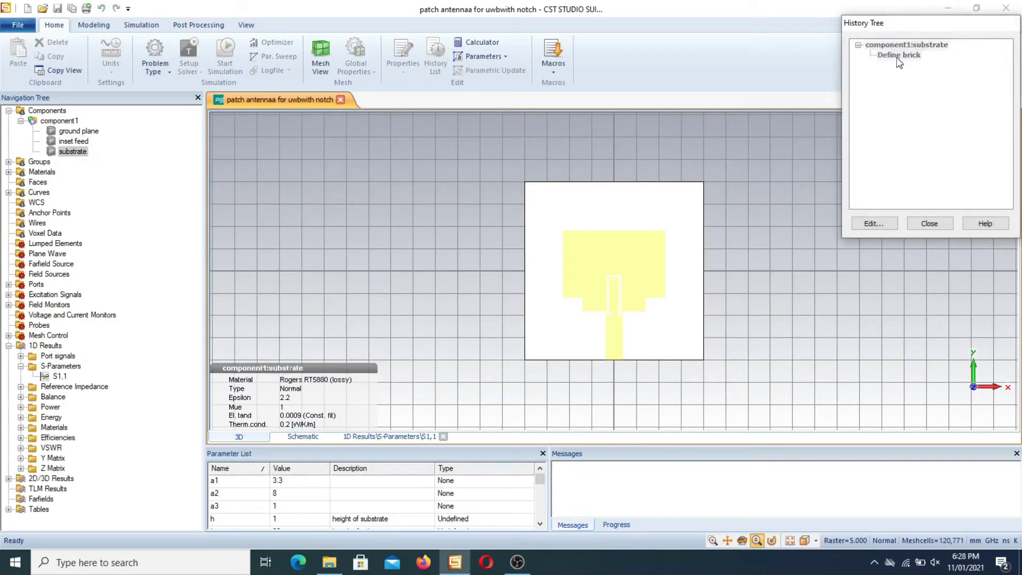
double_click(896, 57)
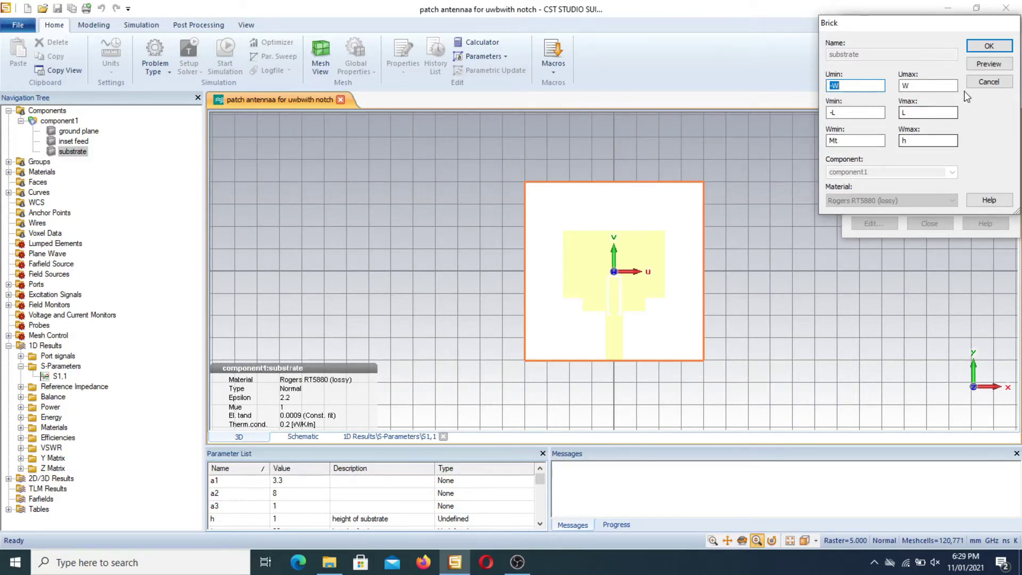
click(984, 84)
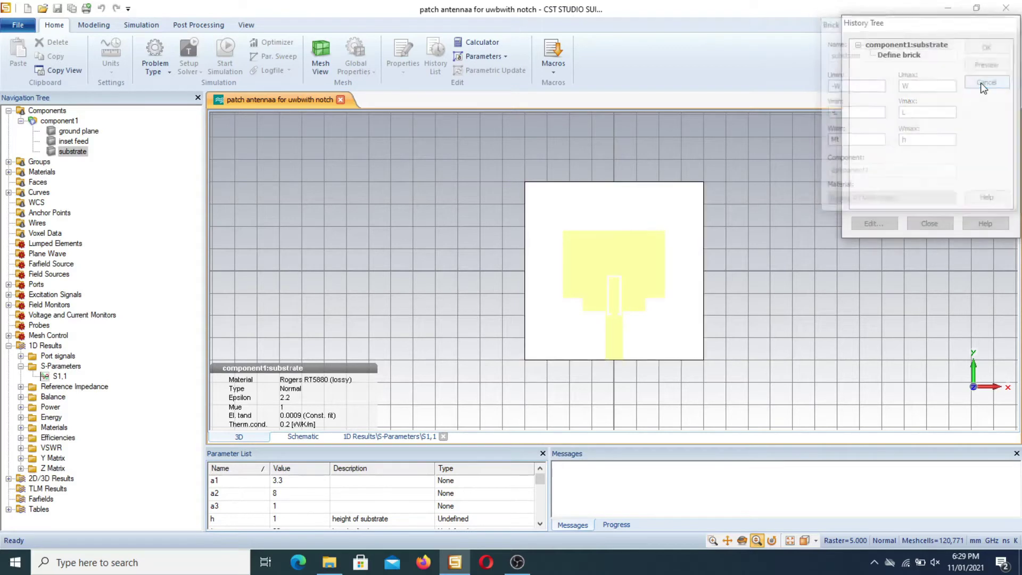
click(930, 223)
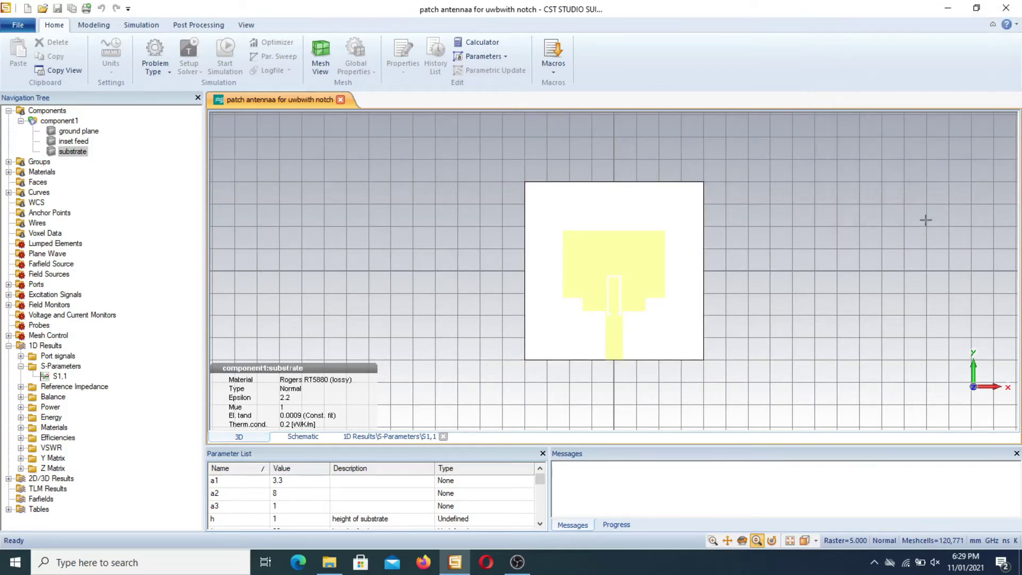
- Examine the base brick definition of the ground plane in its history tree, without changing it
click(89, 131)
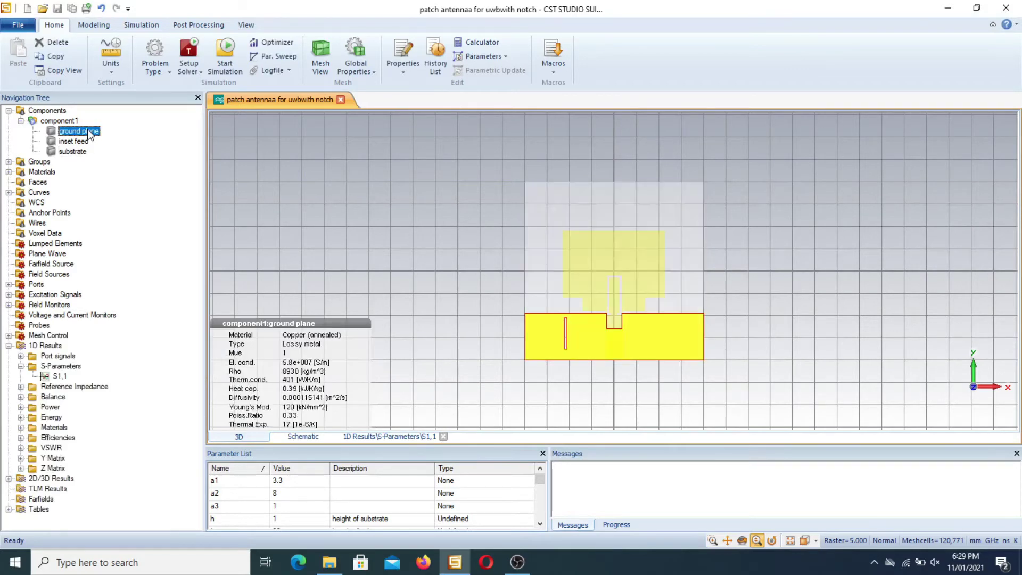
double_click(88, 130)
click(88, 131)
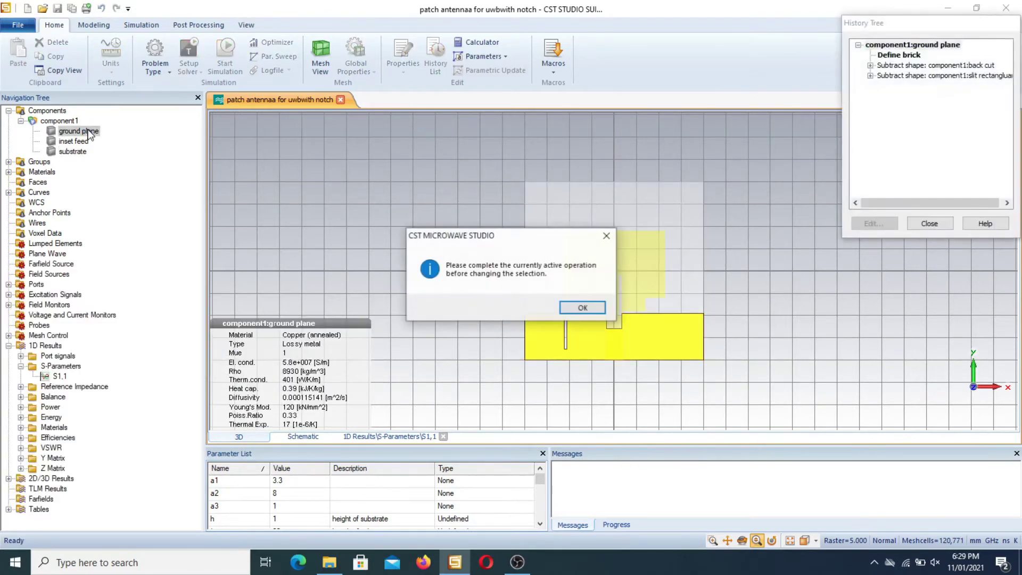
click(608, 236)
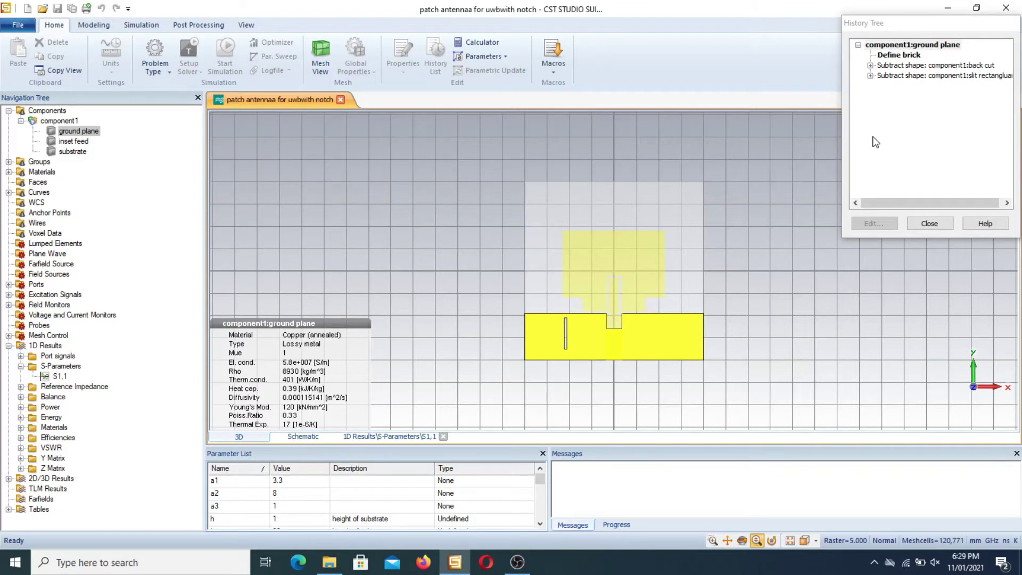
double_click(899, 54)
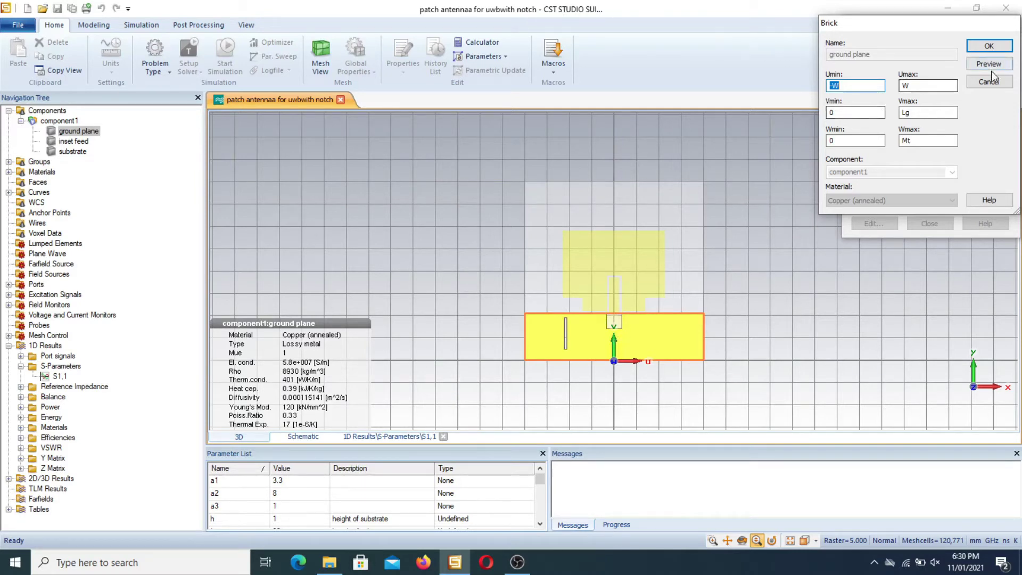
click(981, 82)
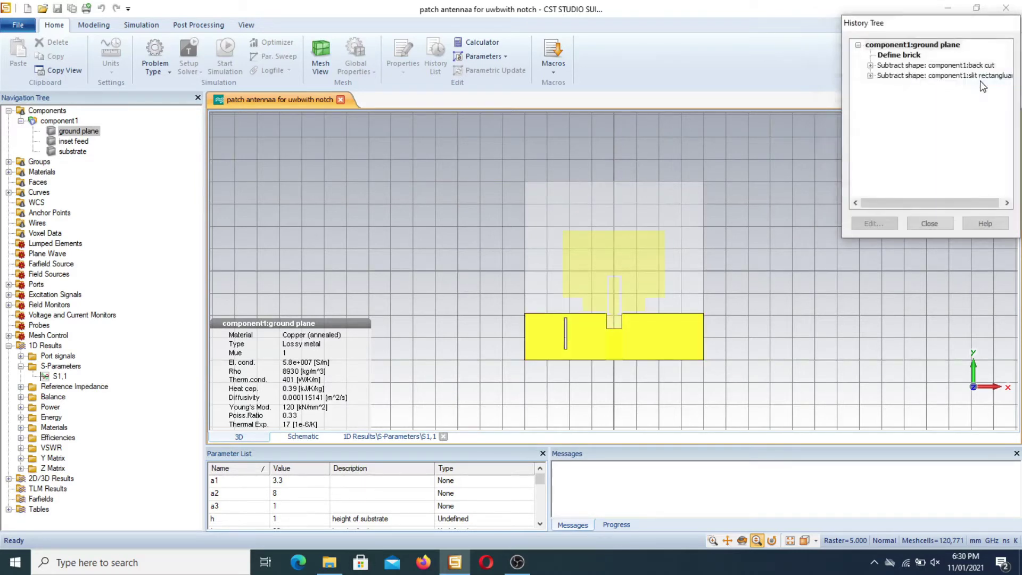
click(930, 225)
- Open the inset feed's history tree and examine the extents of its base brick
click(53, 121)
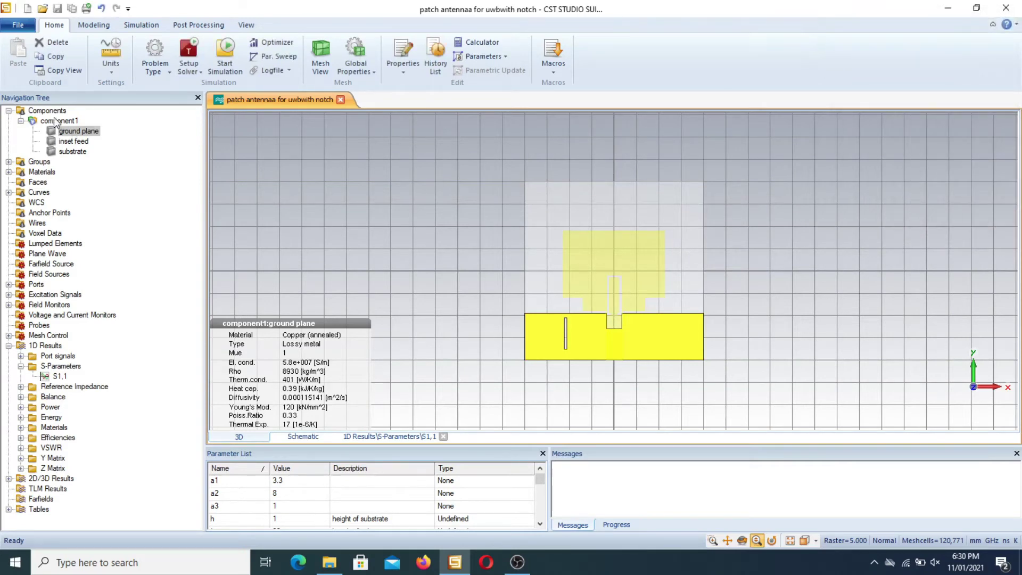
double_click(73, 141)
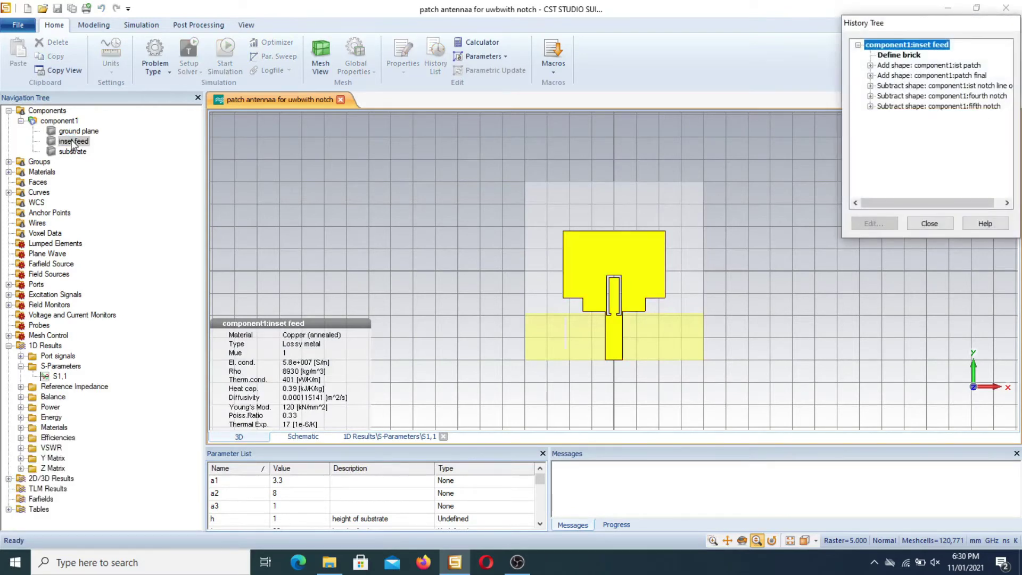
double_click(898, 55)
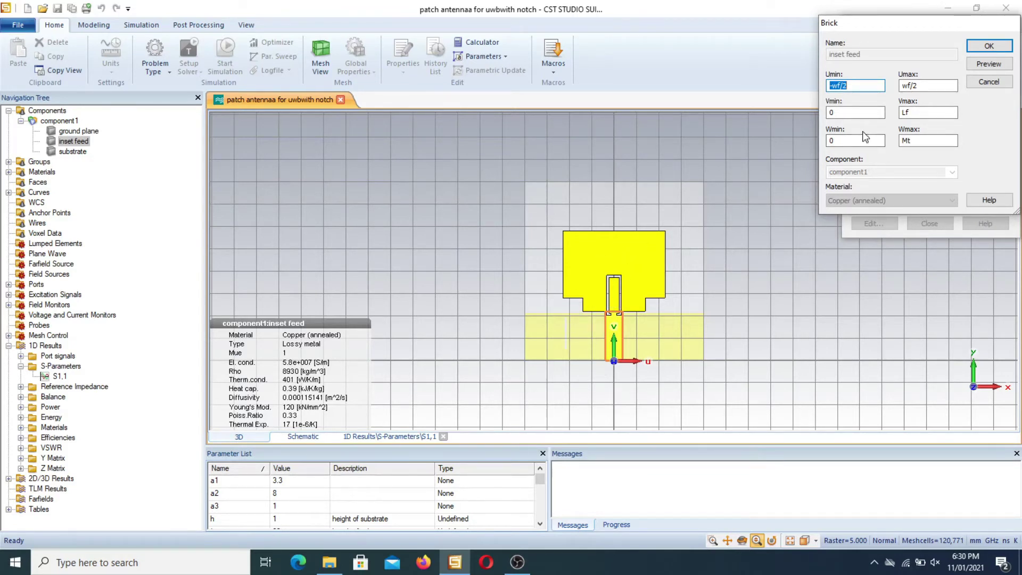
click(978, 83)
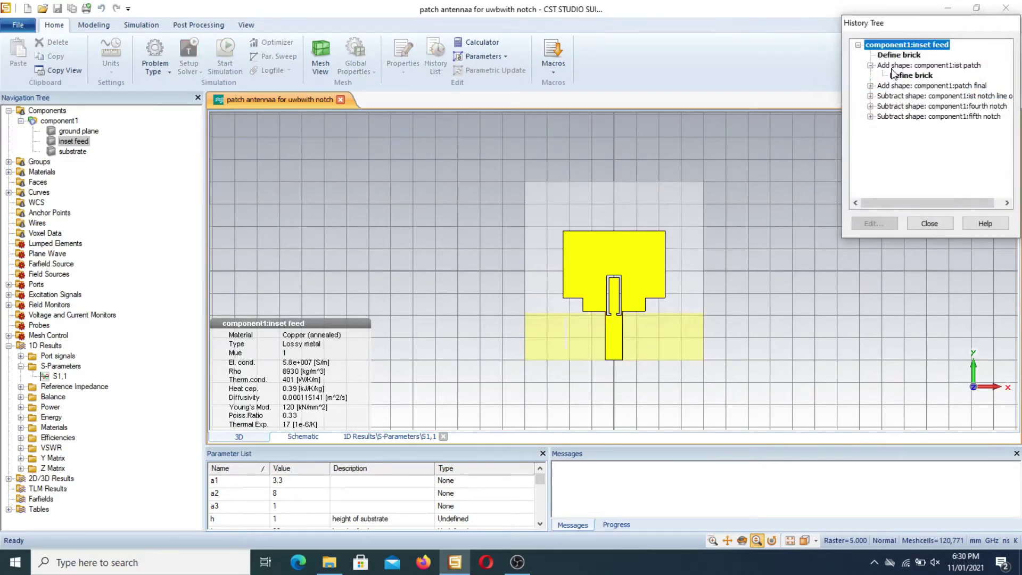
- Examine the brick extents of the "ist patch" and "patch final" shapes added to the inset feed
click(906, 76)
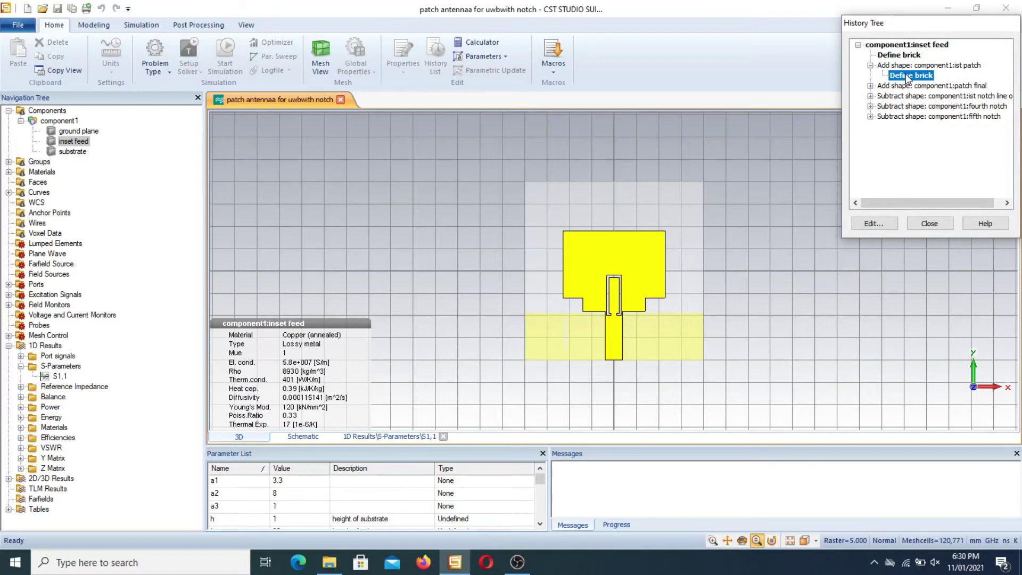
double_click(907, 76)
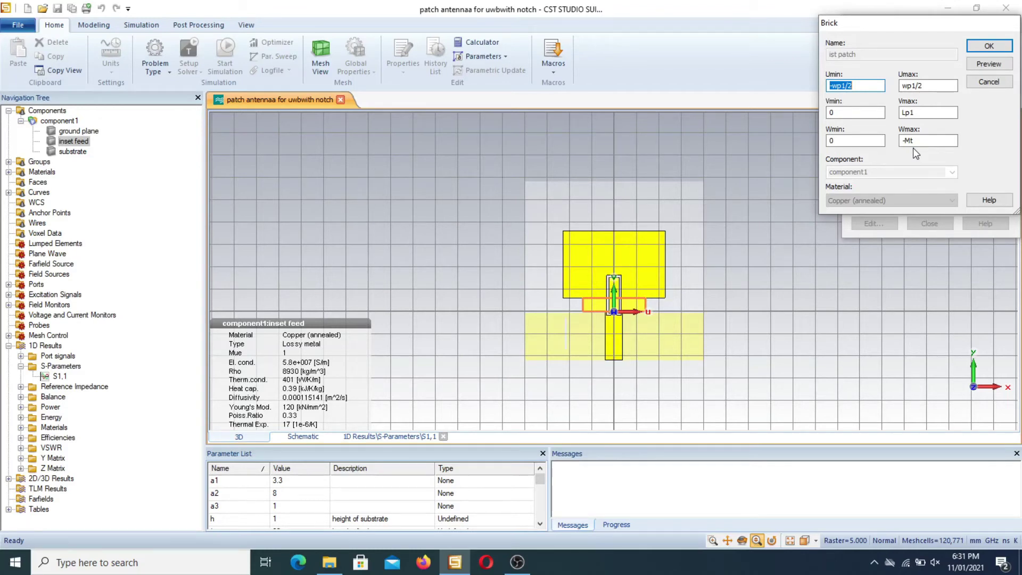
click(979, 82)
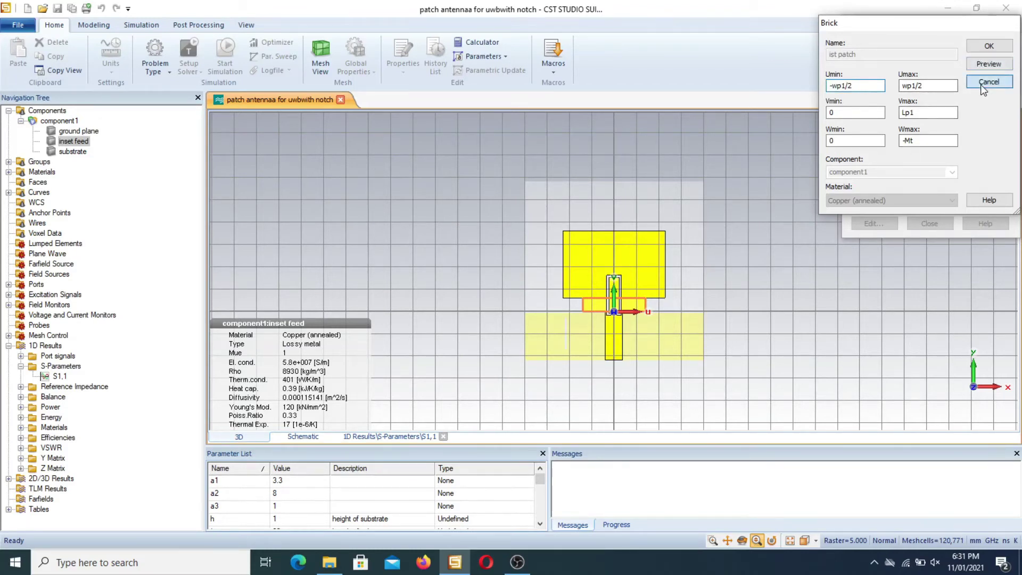
click(870, 86)
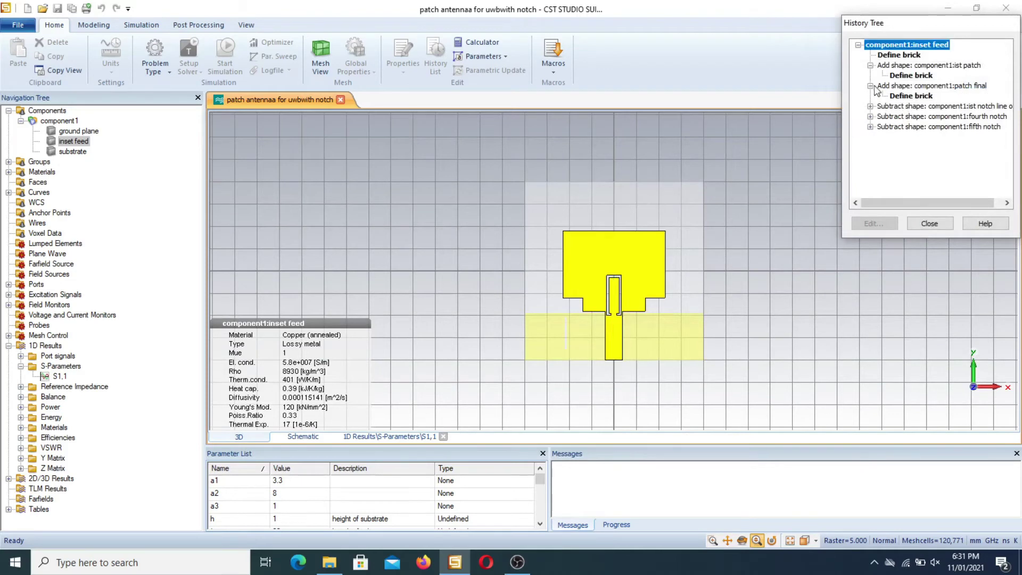
double_click(905, 96)
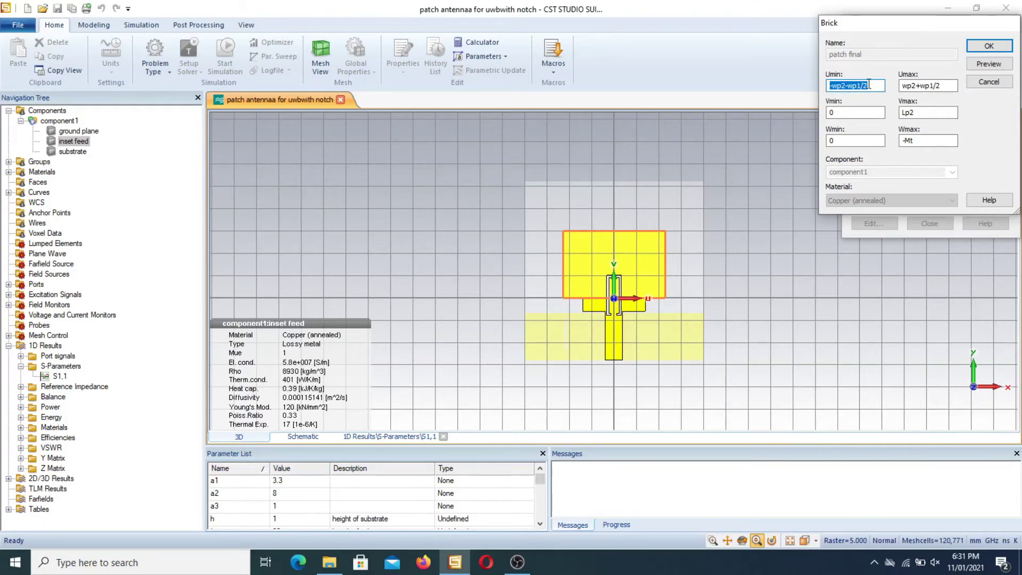
click(933, 85)
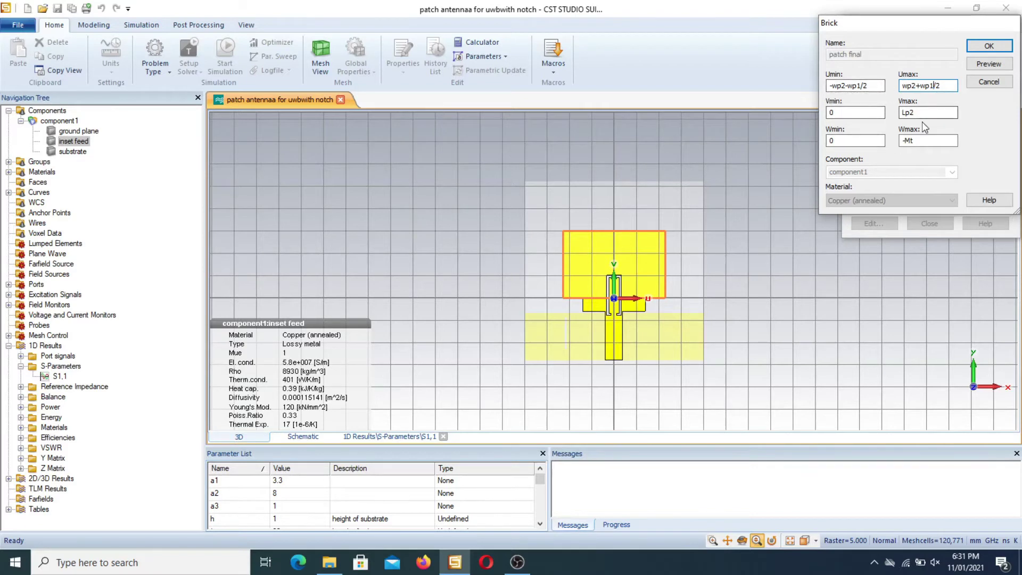
click(984, 83)
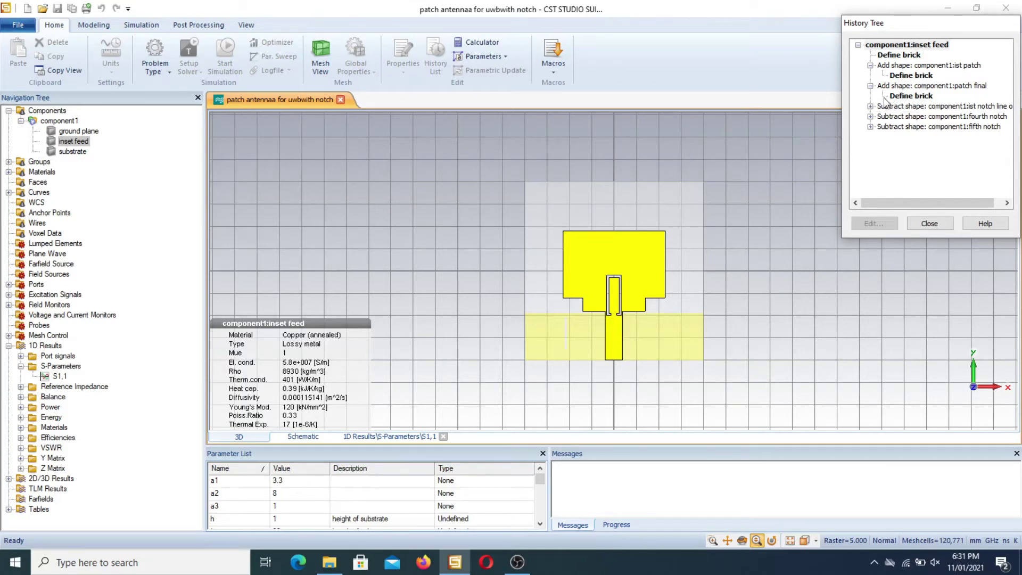
- Examine the brick extents of the first notch line subtracted from the inset feed
click(871, 107)
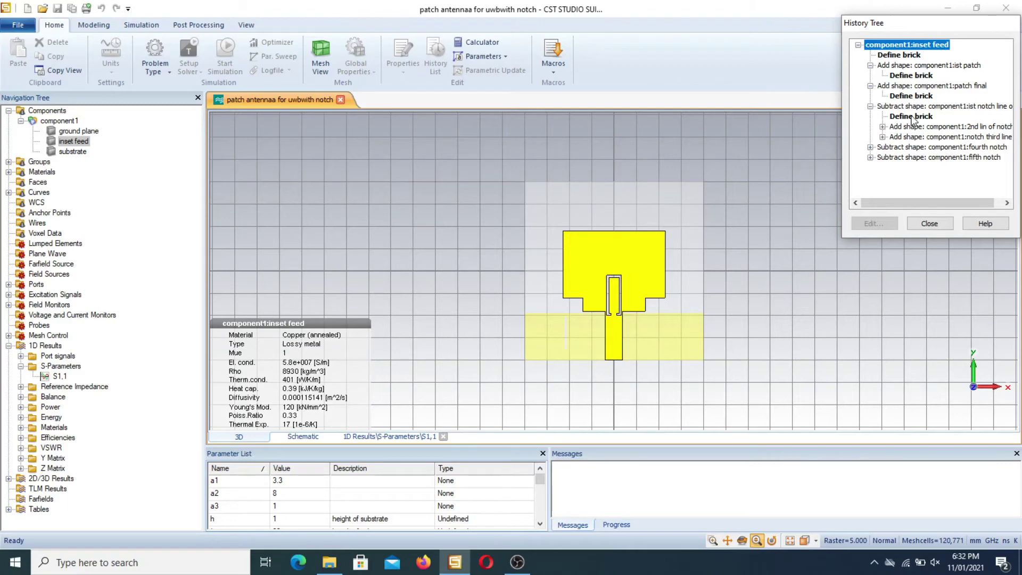
click(905, 107)
click(911, 116)
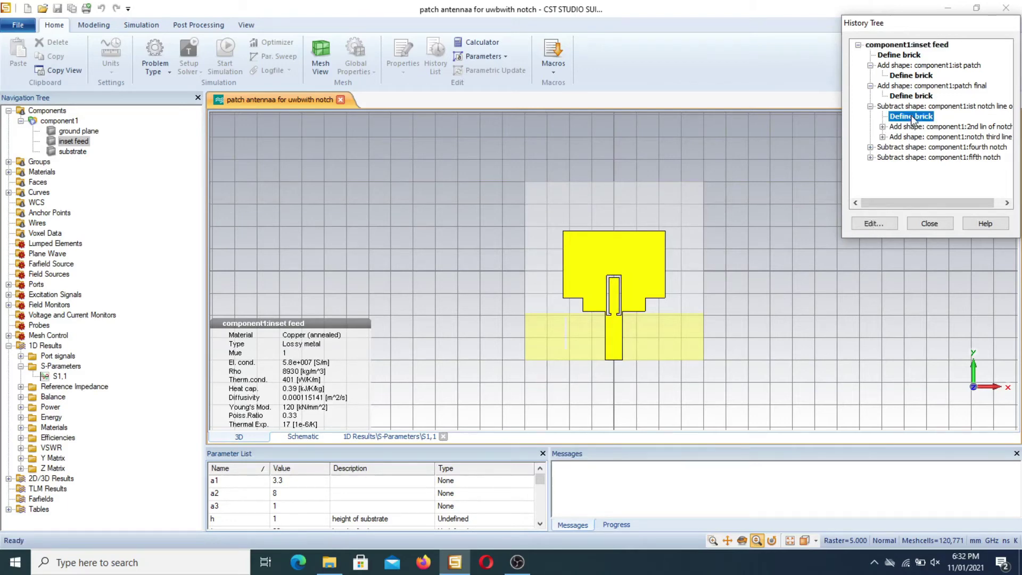
double_click(910, 117)
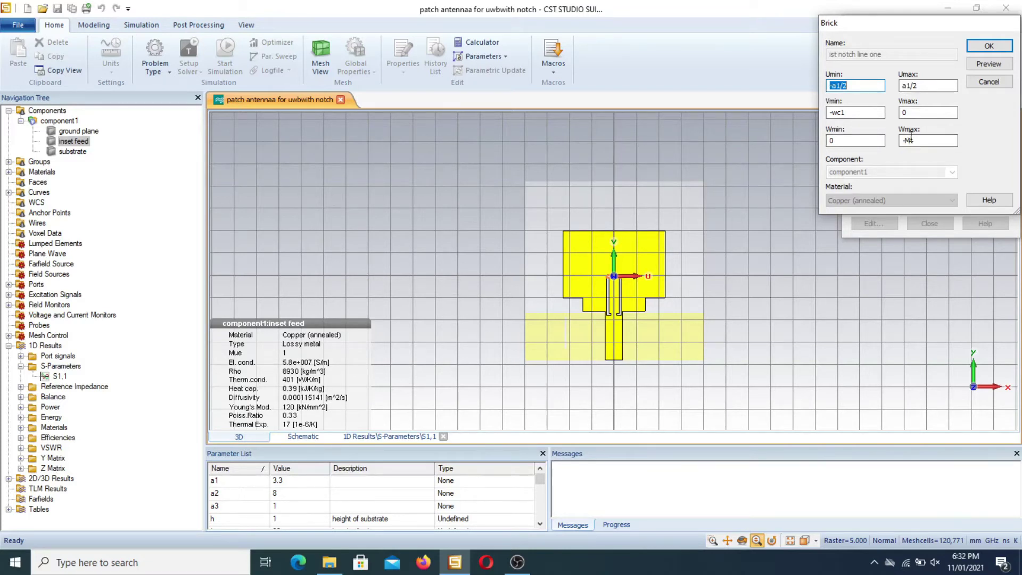
click(988, 83)
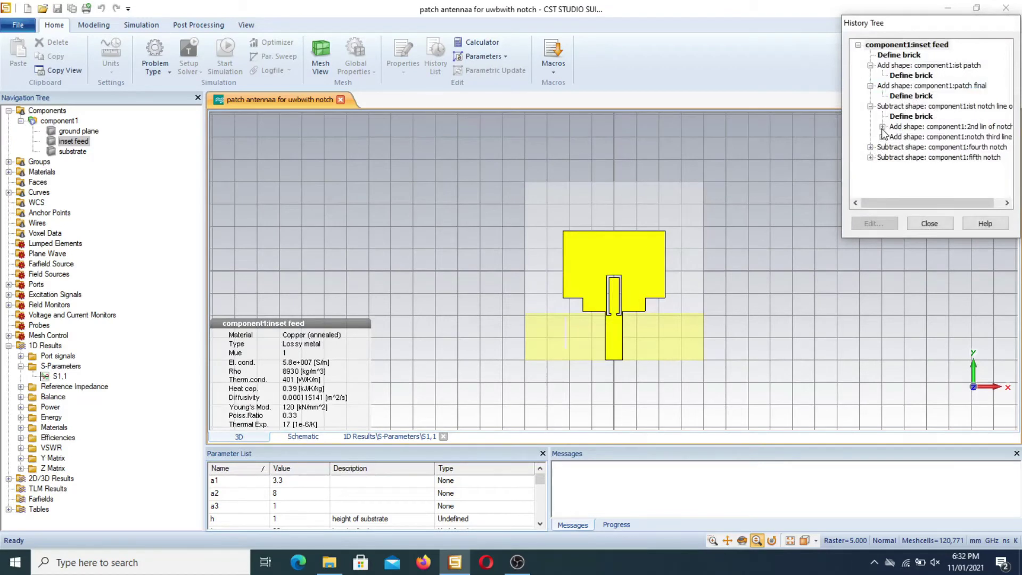
- Examine the brick extents of the second and third notch lines added to the first notch line
click(882, 126)
click(912, 138)
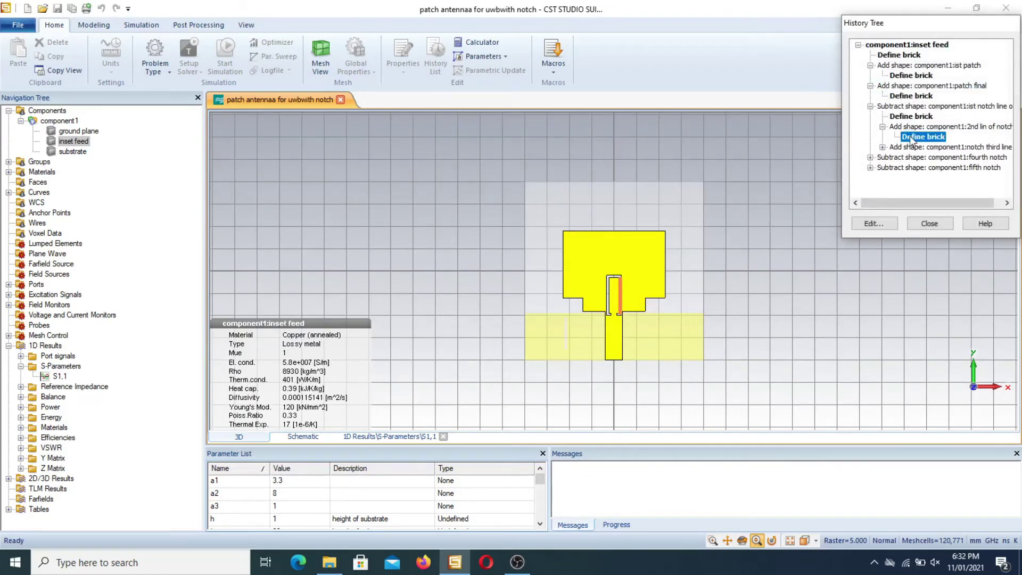
double_click(913, 138)
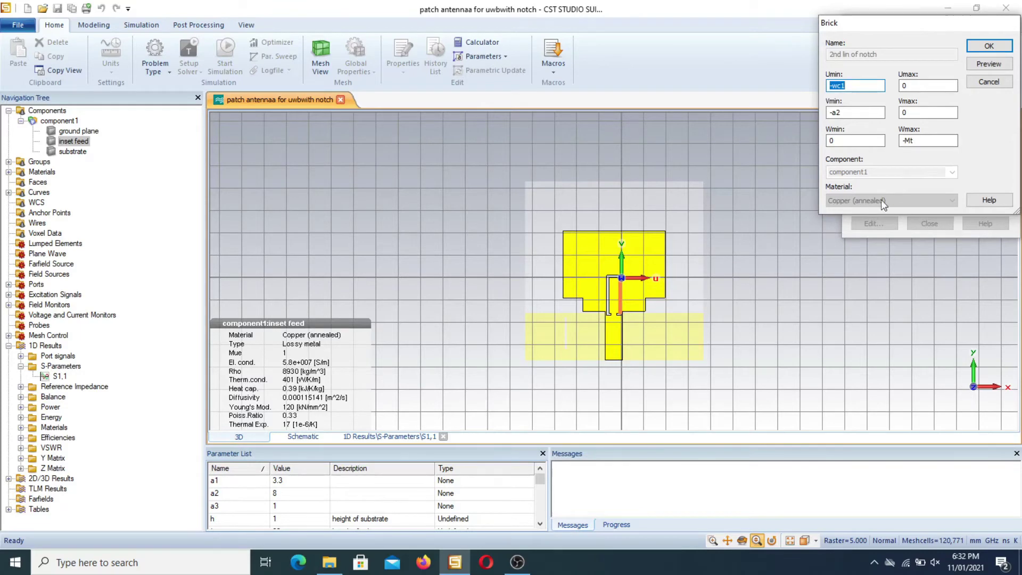
click(988, 82)
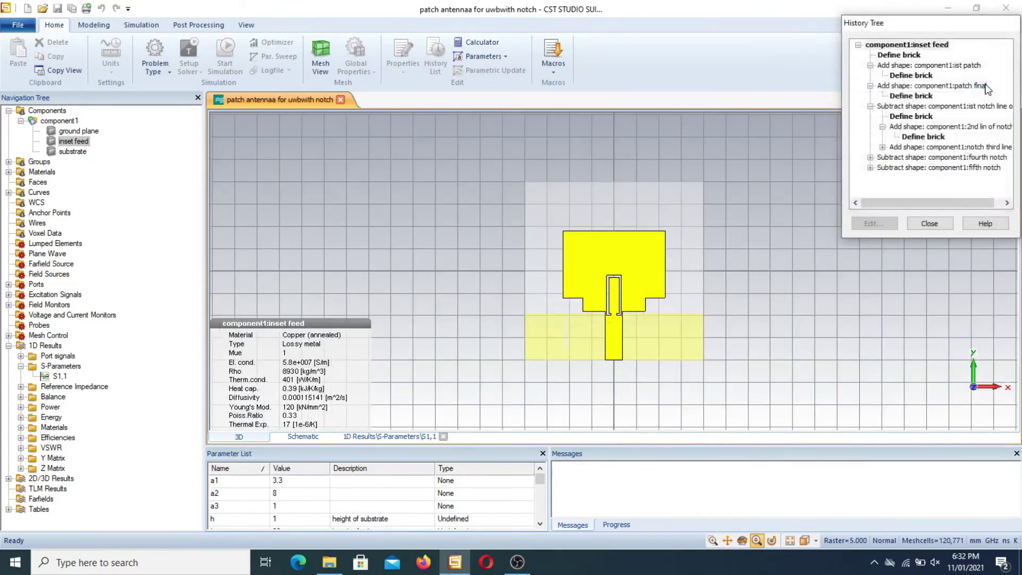
click(883, 147)
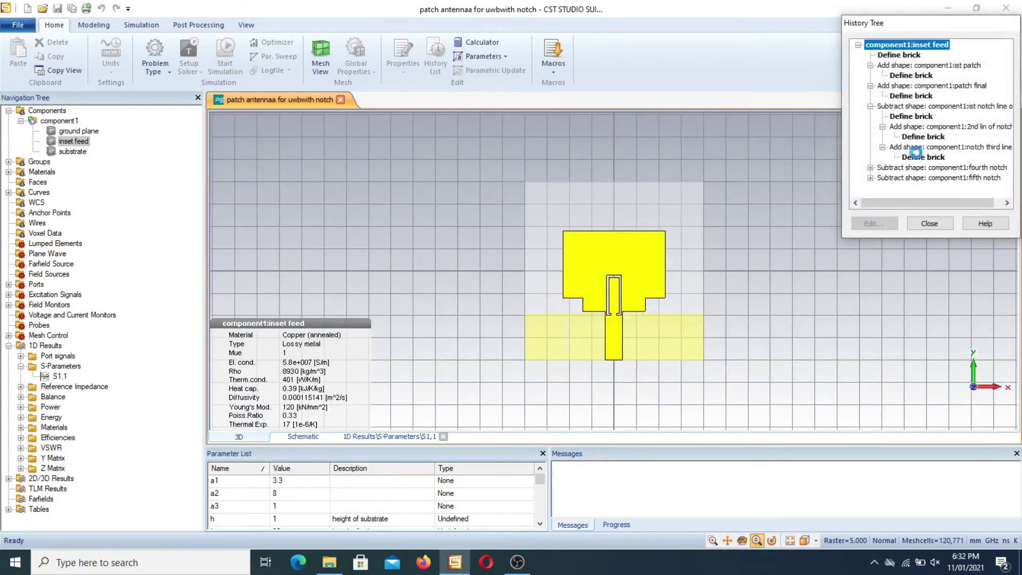
double_click(916, 157)
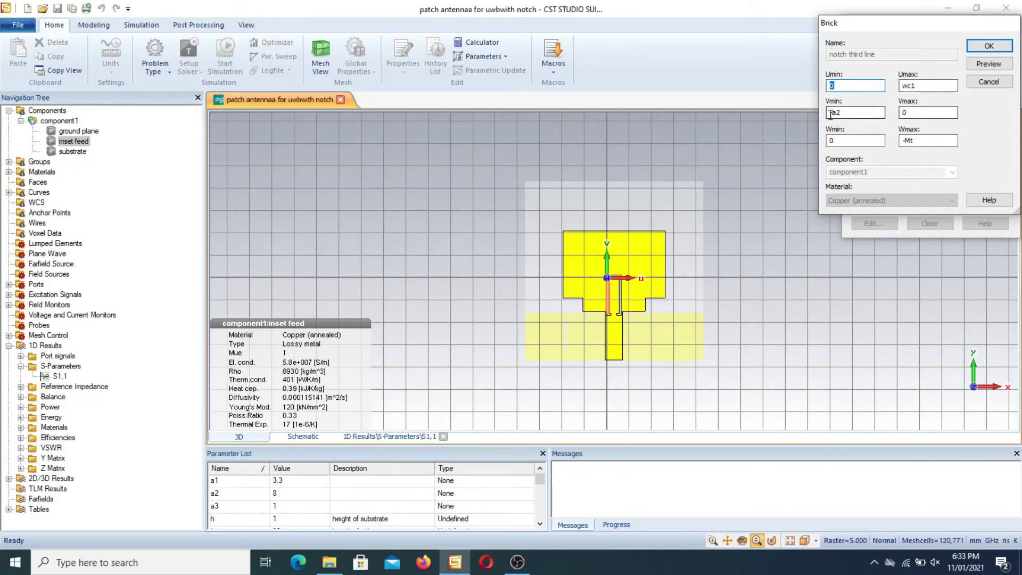
click(988, 82)
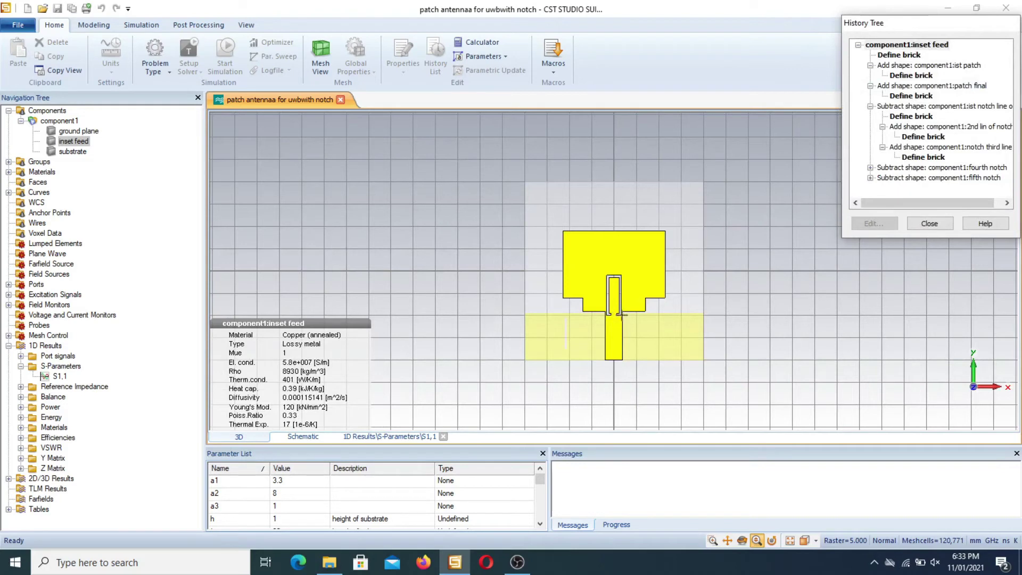
- Examine the brick extents of the fourth notch subtracted from the inset feed
click(870, 168)
click(906, 179)
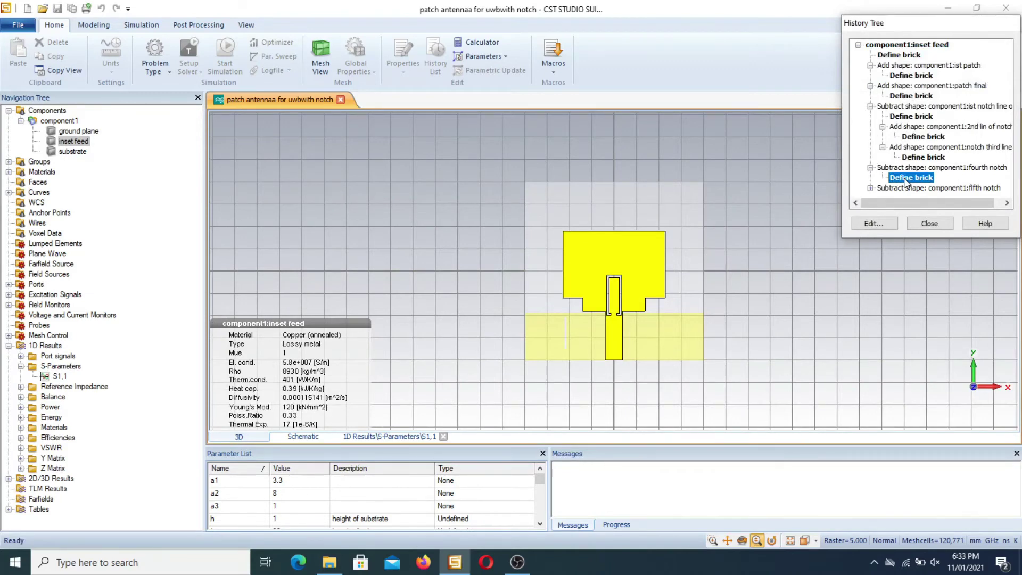
double_click(907, 179)
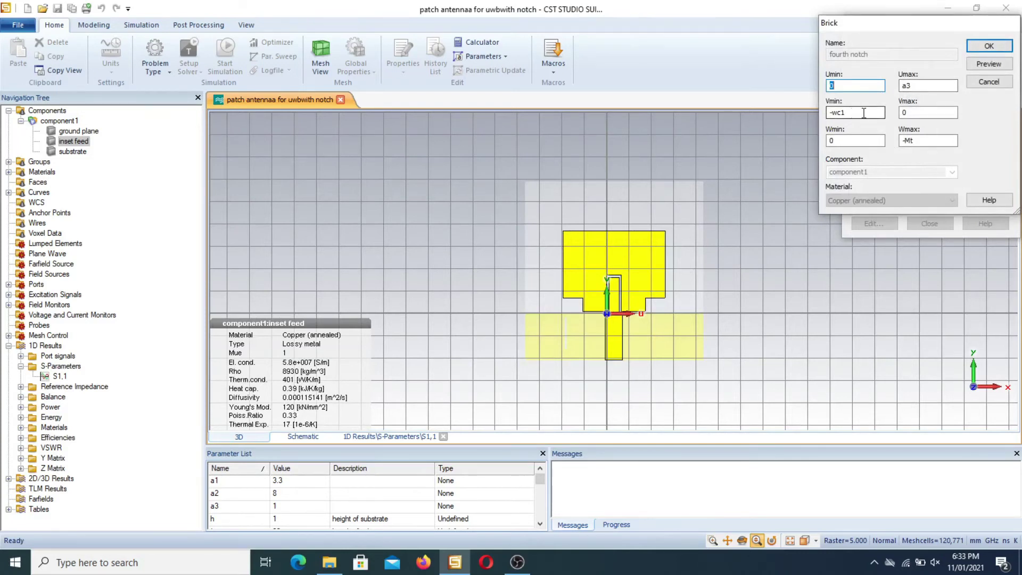
click(989, 83)
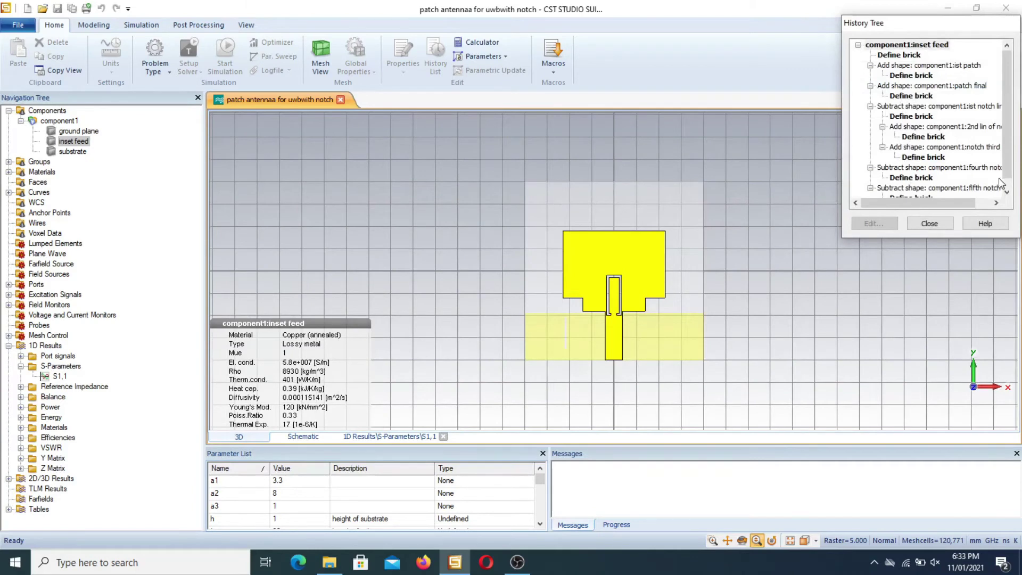
- Examine the brick extents of the fifth notch subtracted from the inset feed and close the history tree
click(1006, 192)
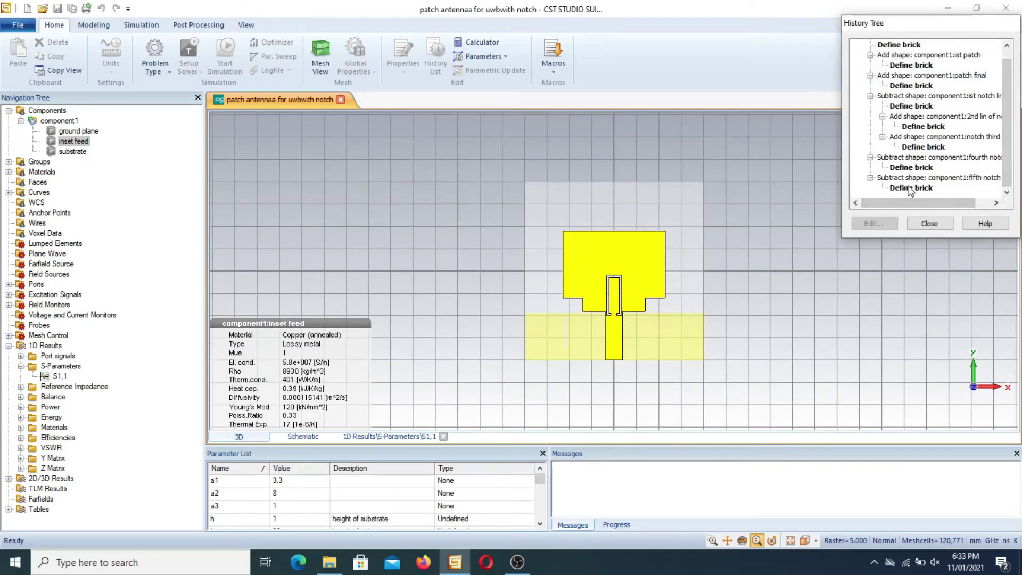
double_click(910, 189)
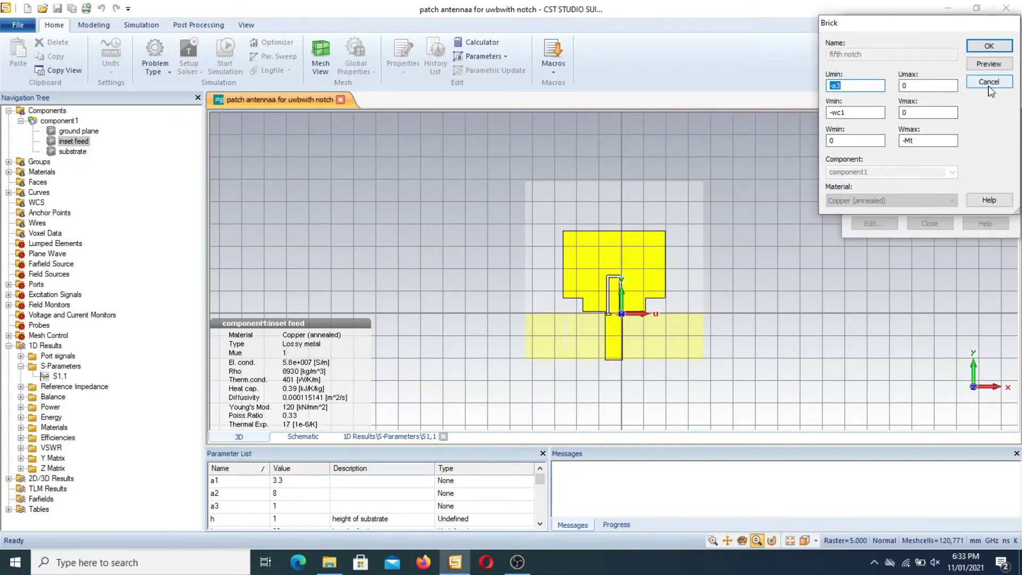
click(988, 81)
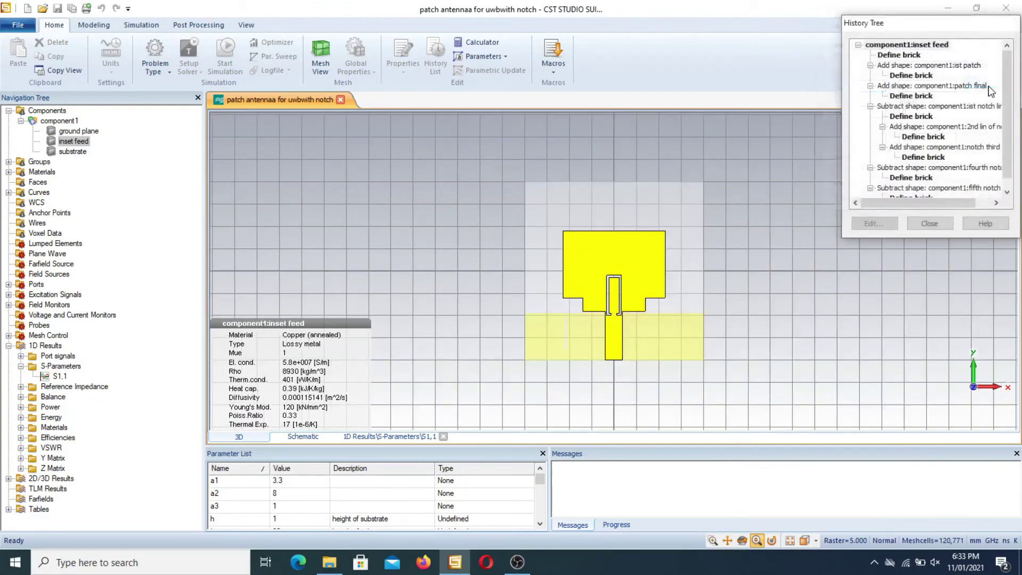
click(929, 223)
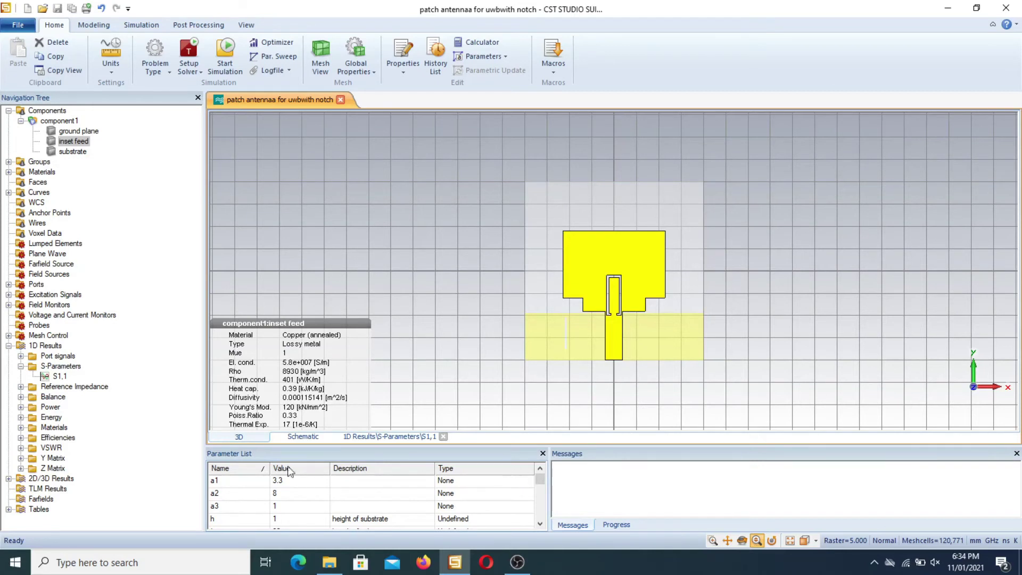
- Review every entry of the parameter list from a1 through ws, checking the antenna's length, width and thickness values, and return to a1
click(243, 486)
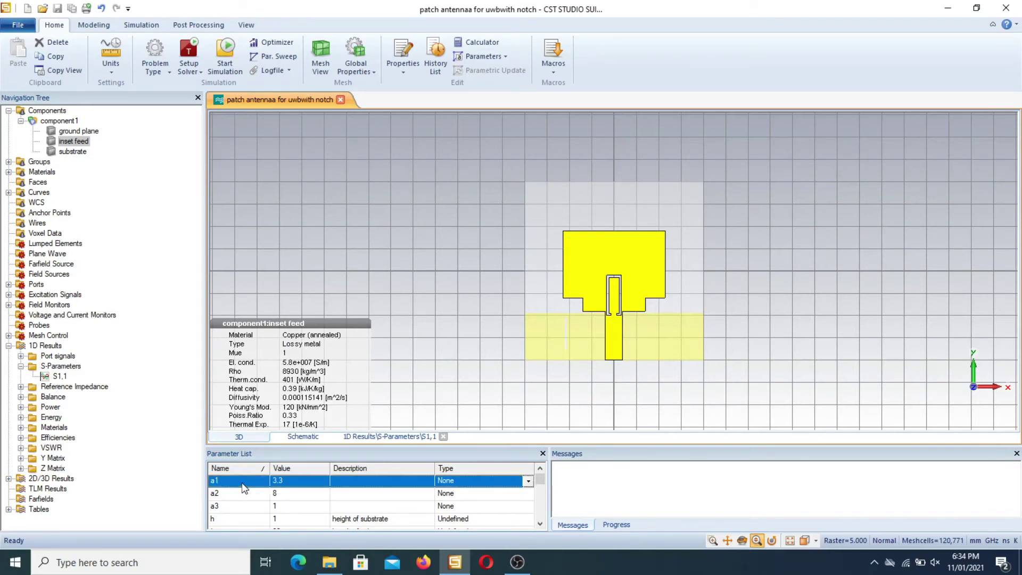
key(Down)
key(Down)
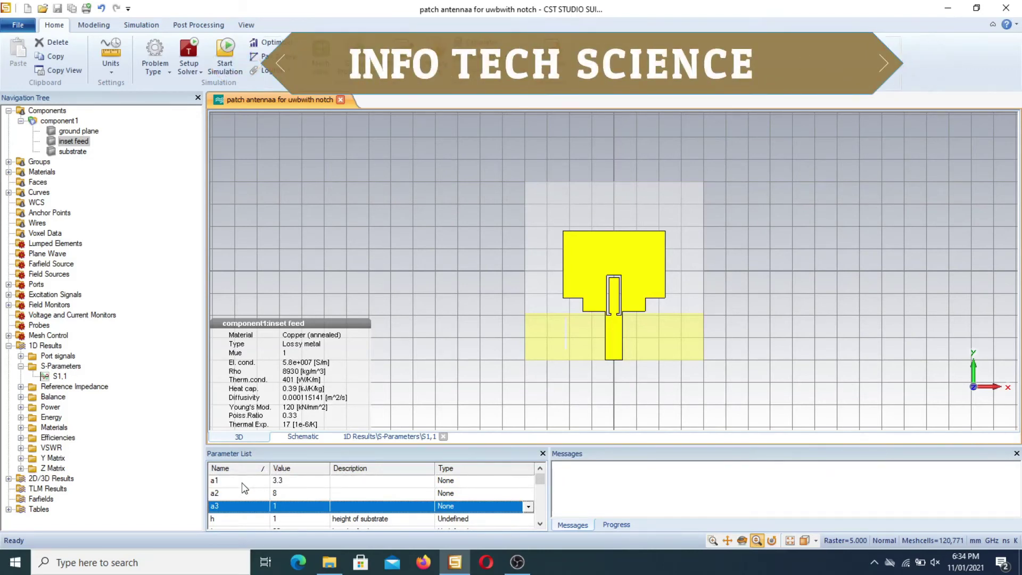
key(Down)
key(Down)
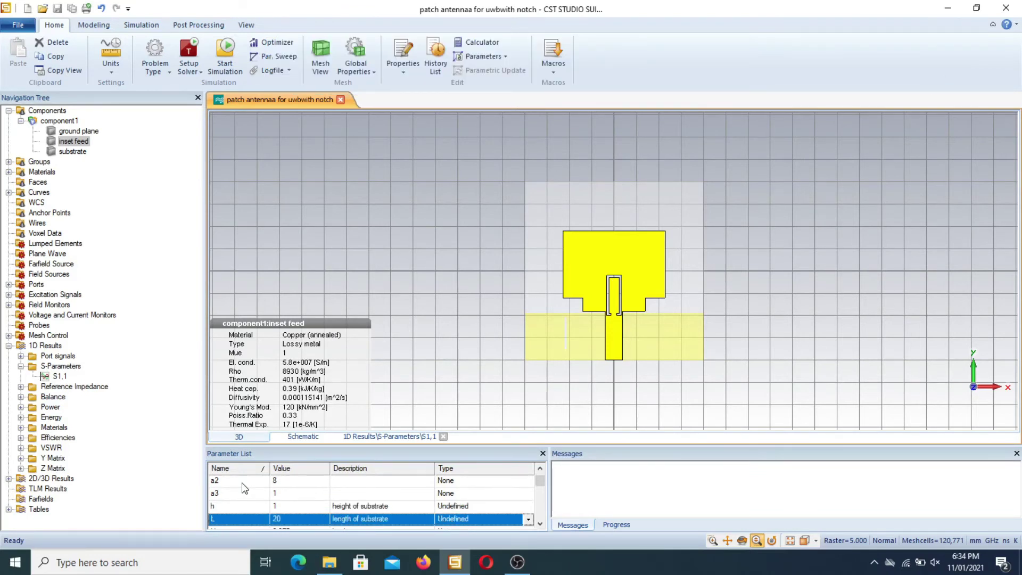
key(Down)
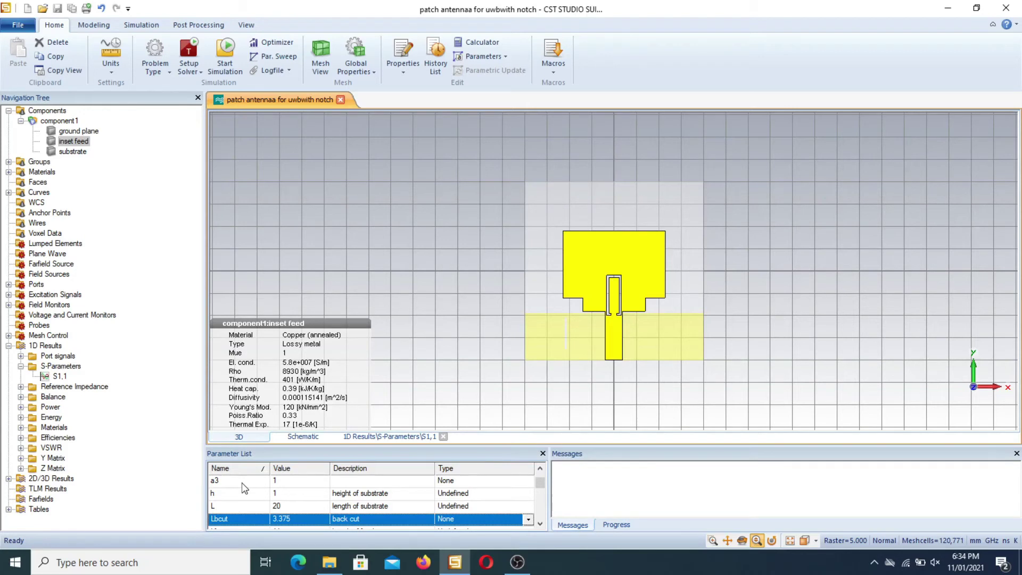
key(Down)
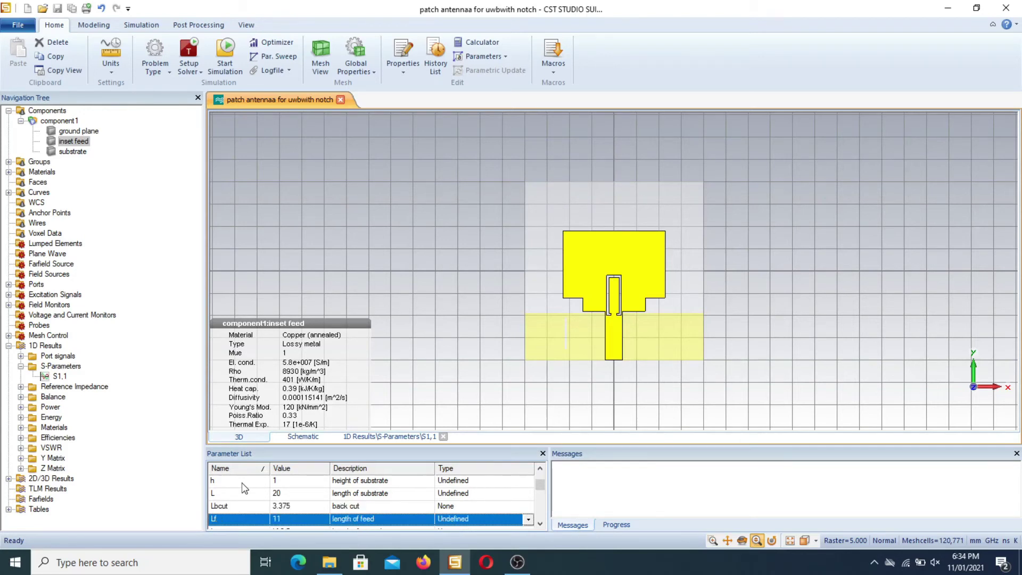
key(Down)
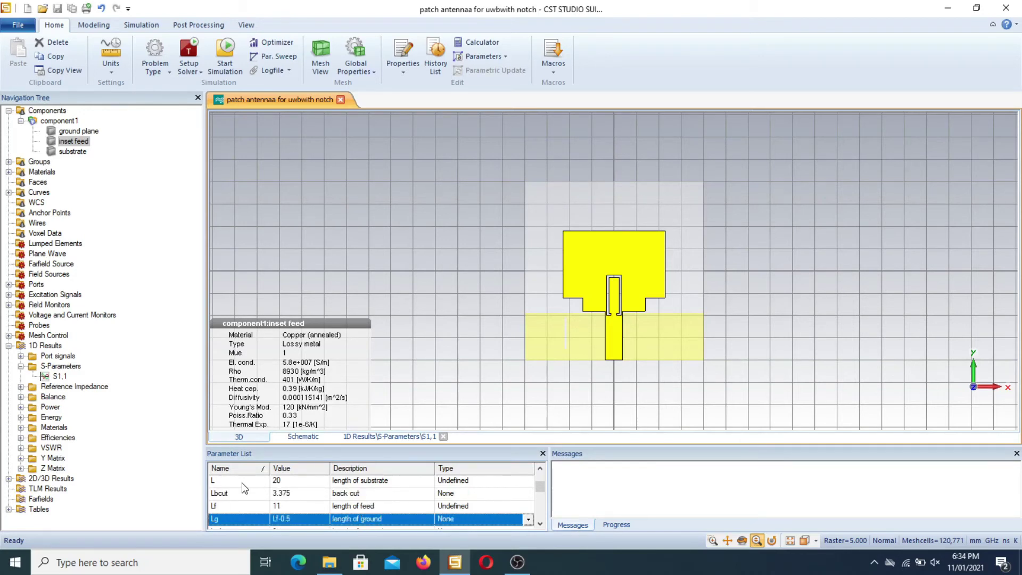
key(Down)
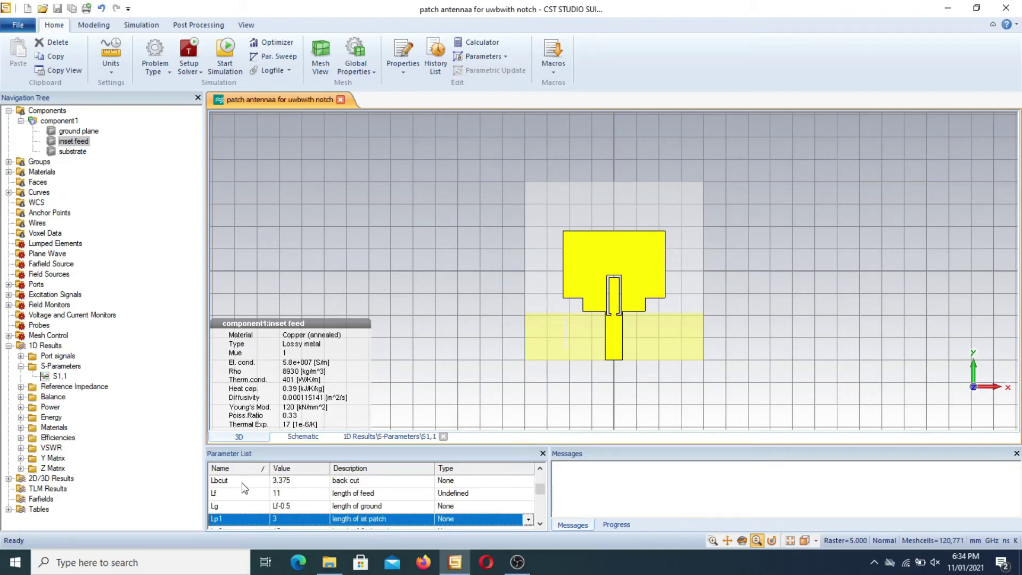
key(Down)
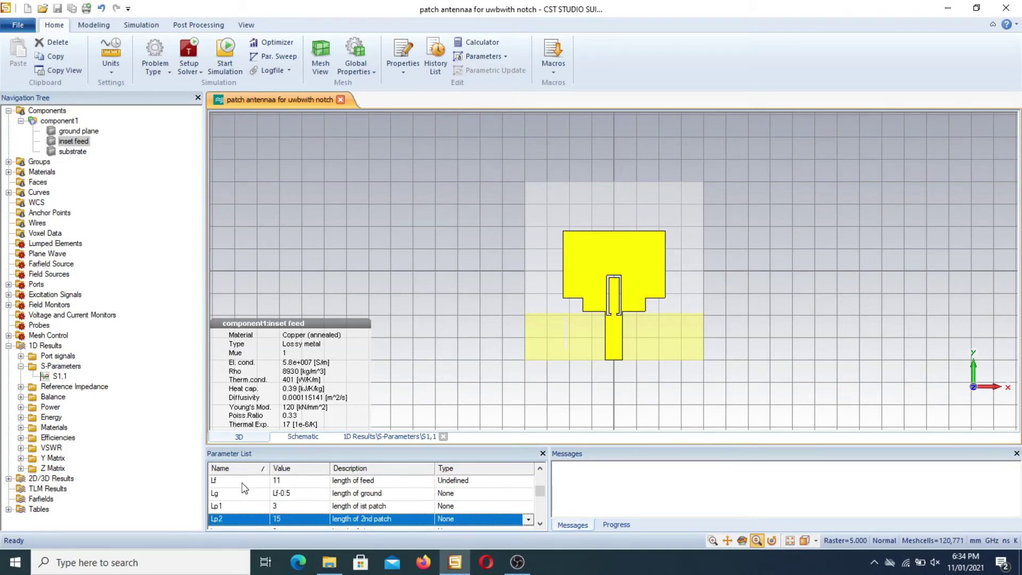
key(Down)
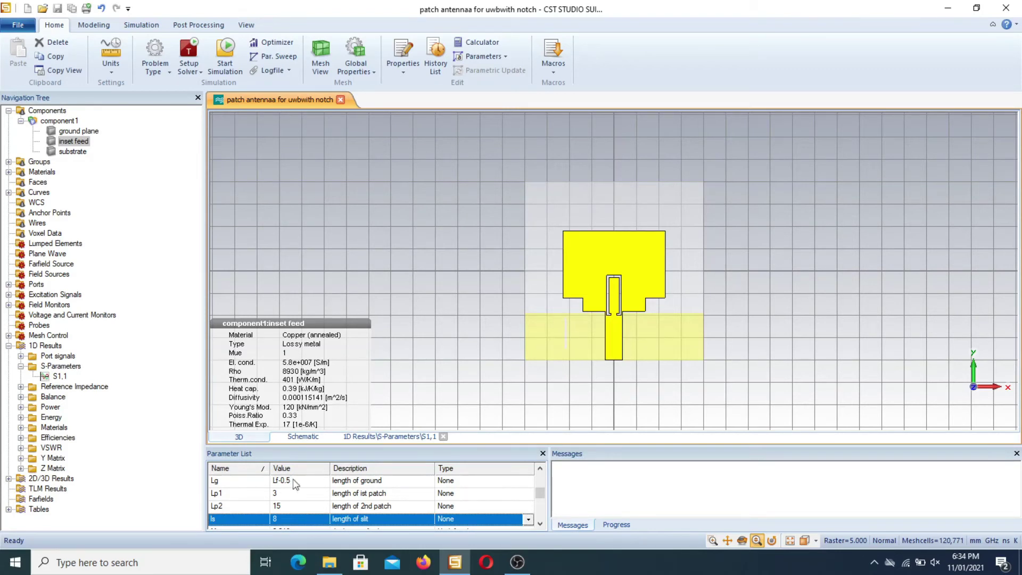
key(Down)
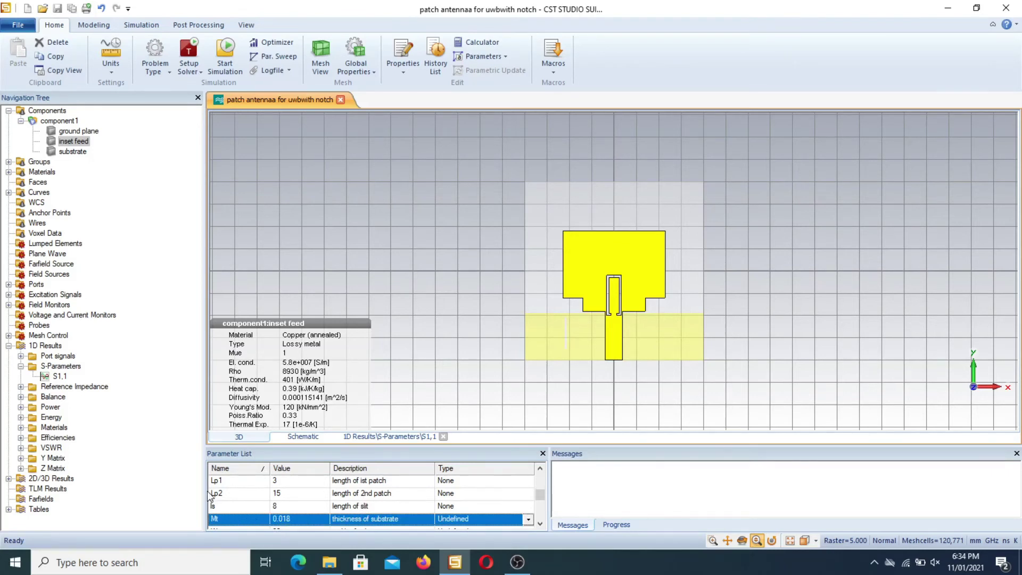
key(Down)
key(Down)
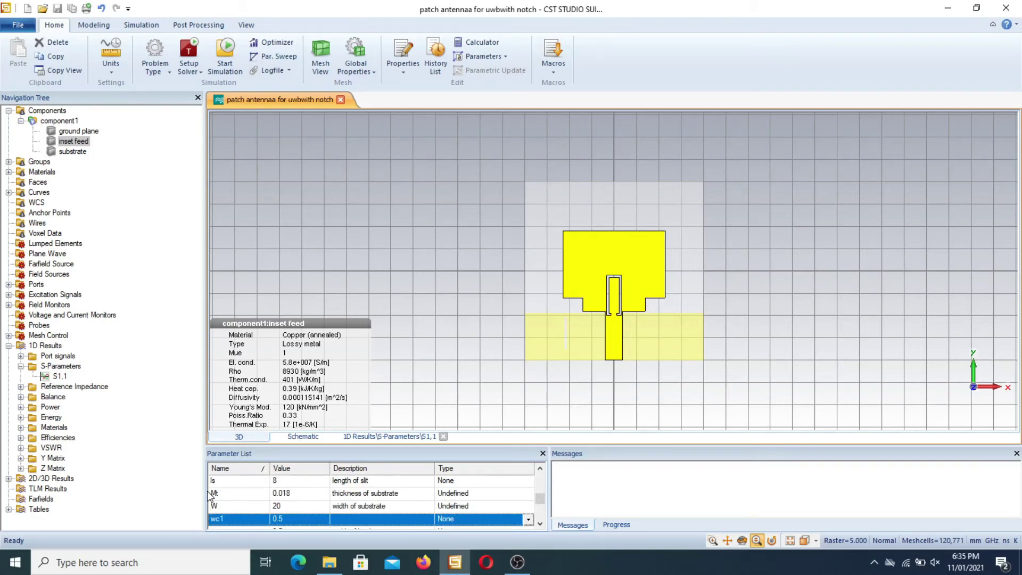
key(Down)
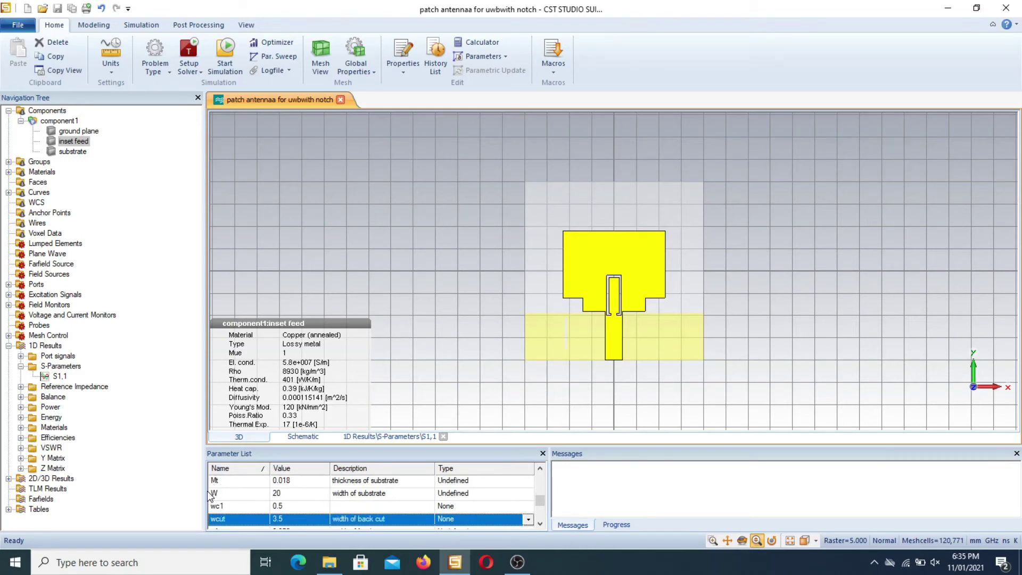
key(Down)
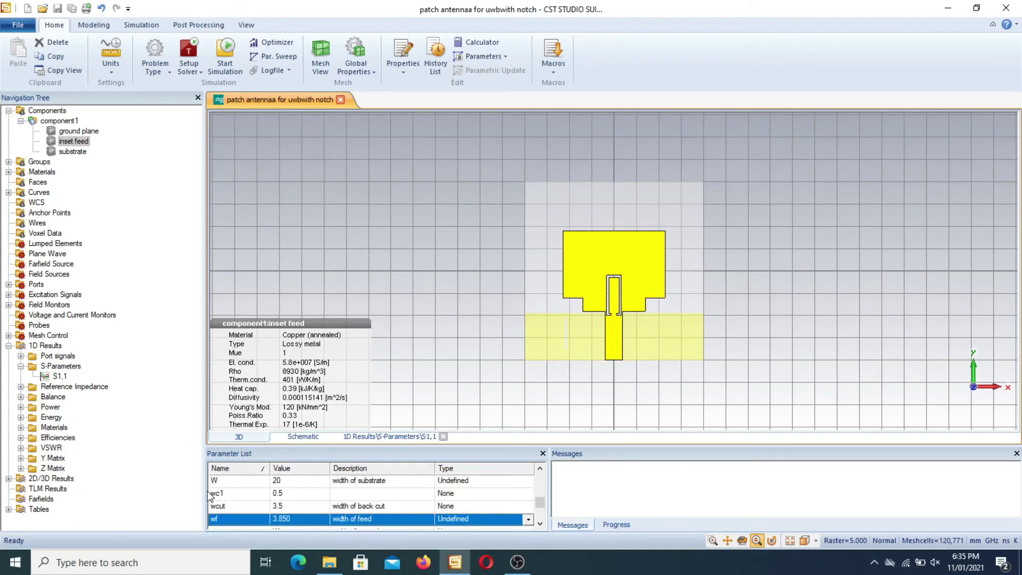
key(Down)
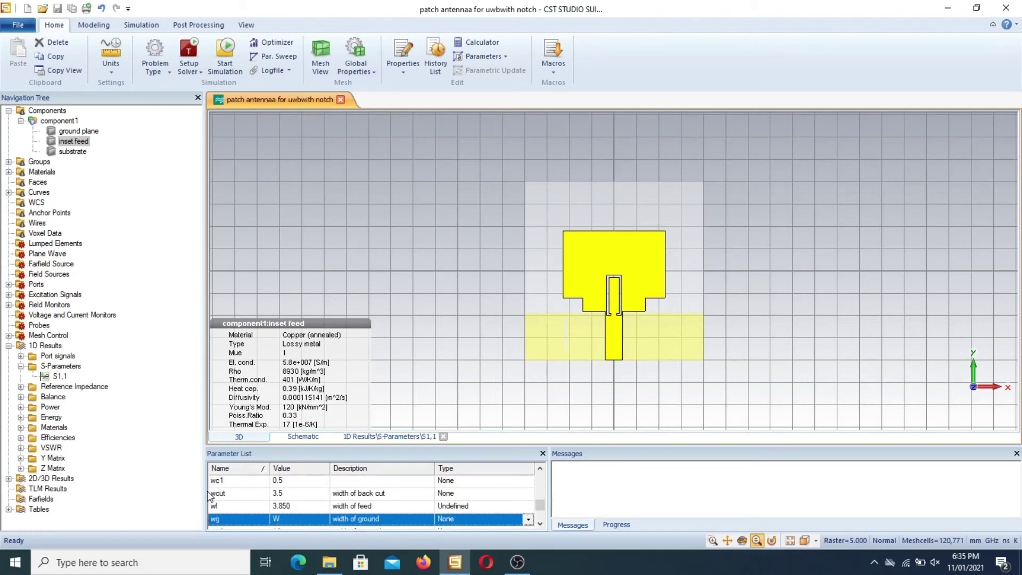
key(Down)
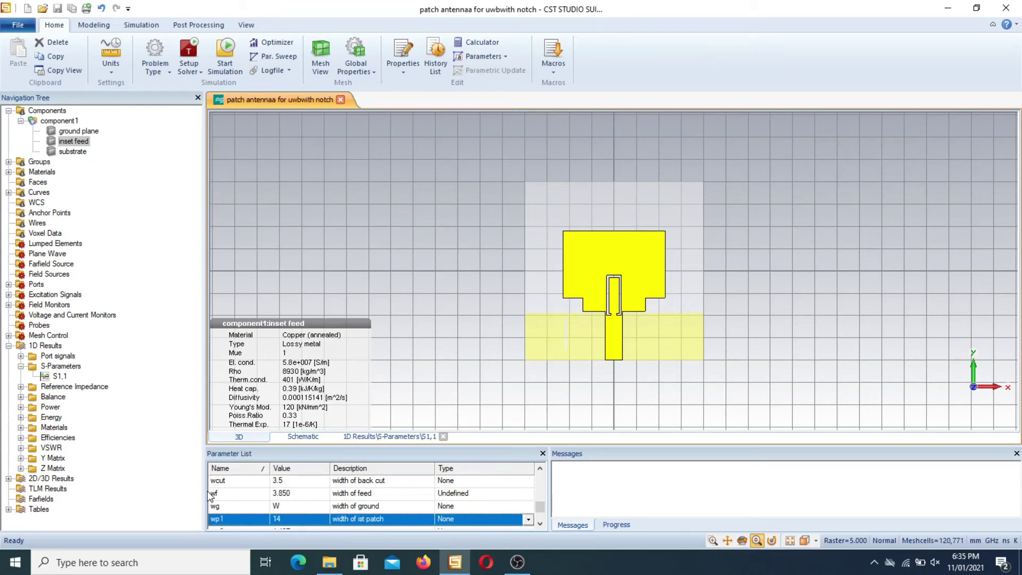
key(Down)
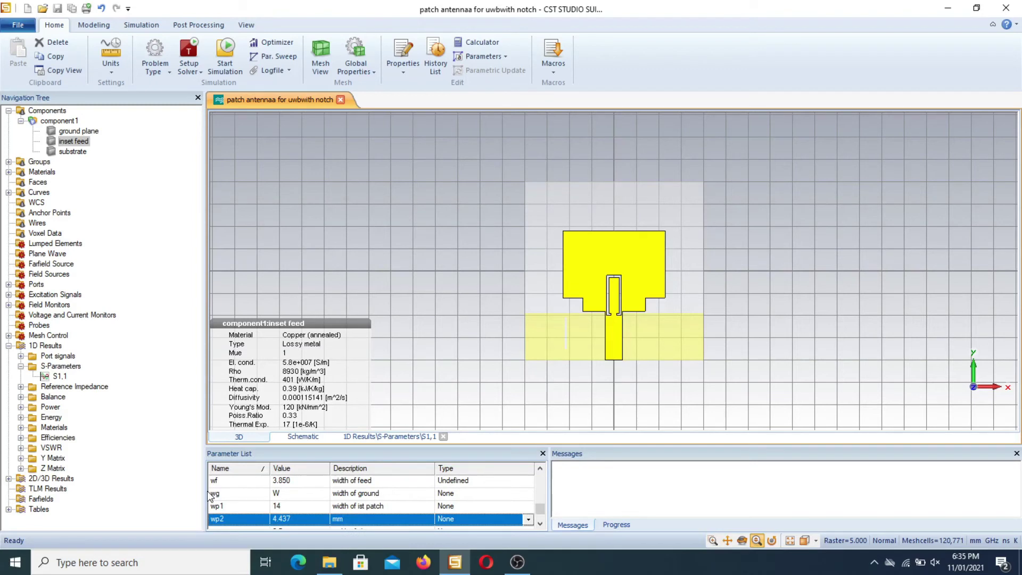
key(Down)
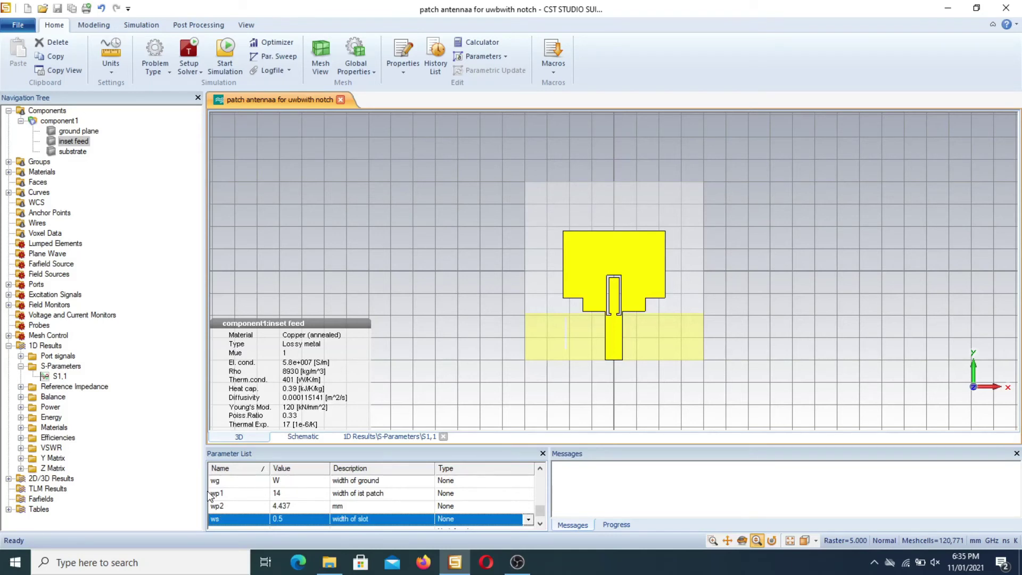
key(Down)
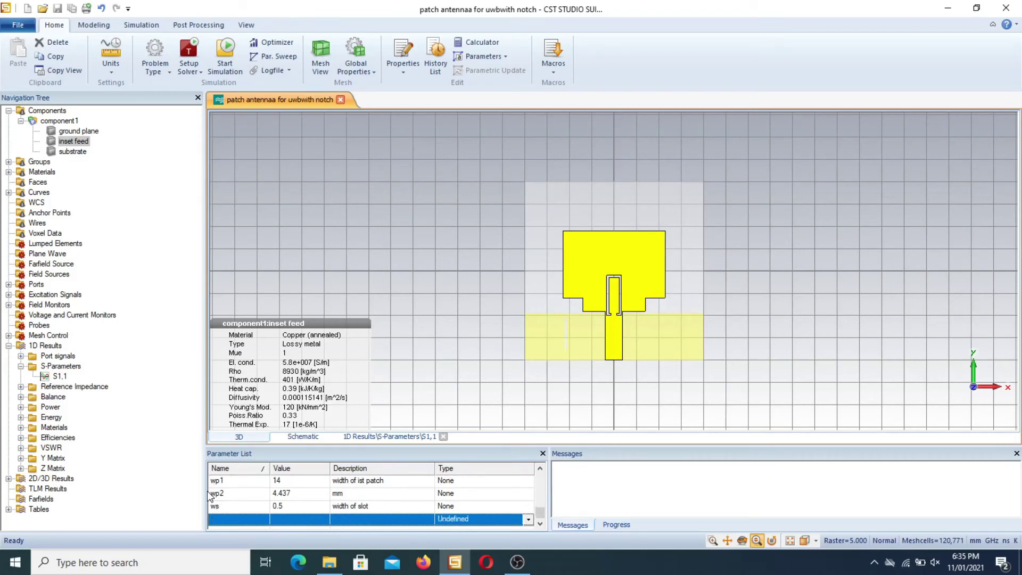
key(Up)
key(Up)
key(Up)
key(Up)
key(Up)
key(Up)
key(Up)
key(Up)
key(Up)
key(Up)
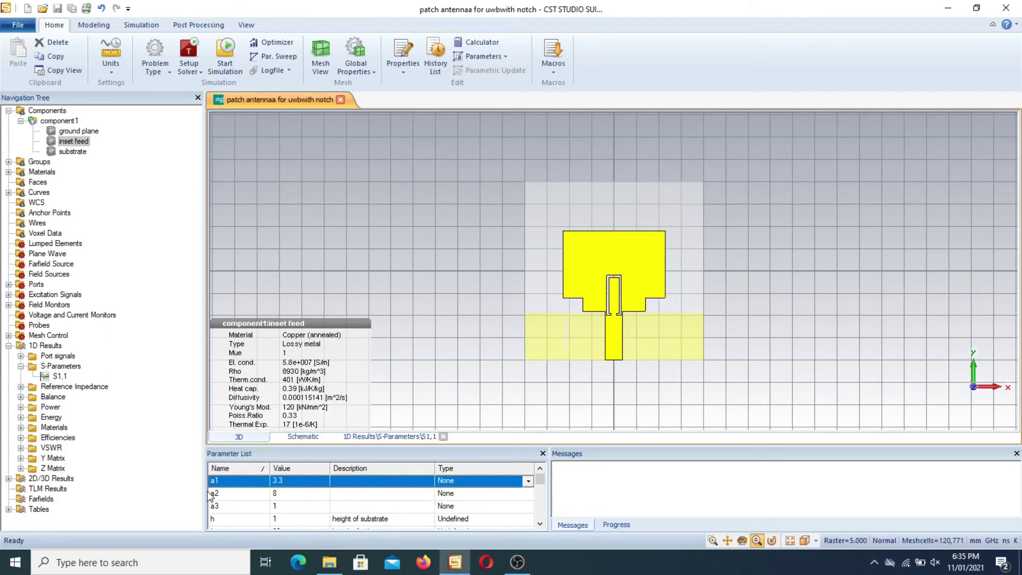
- Display the S1,1 result in dB and place the axis marker at the curve's minimum
click(56, 378)
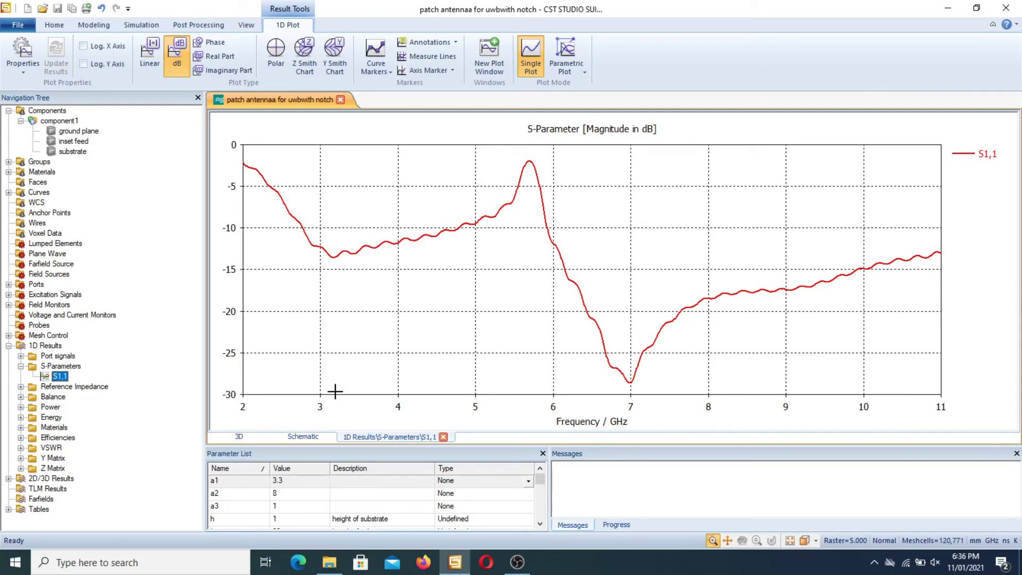
right_click(421, 325)
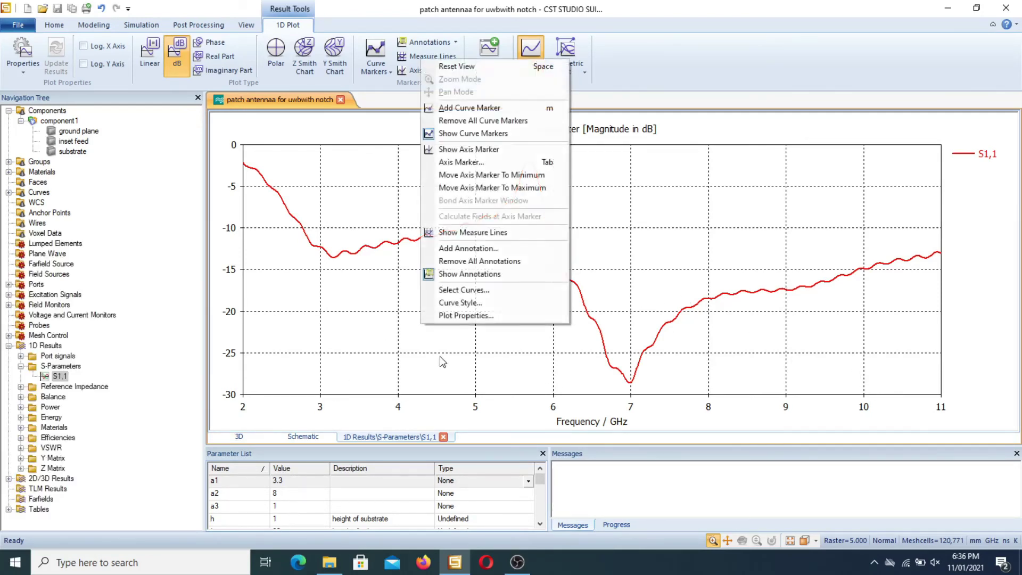
click(487, 176)
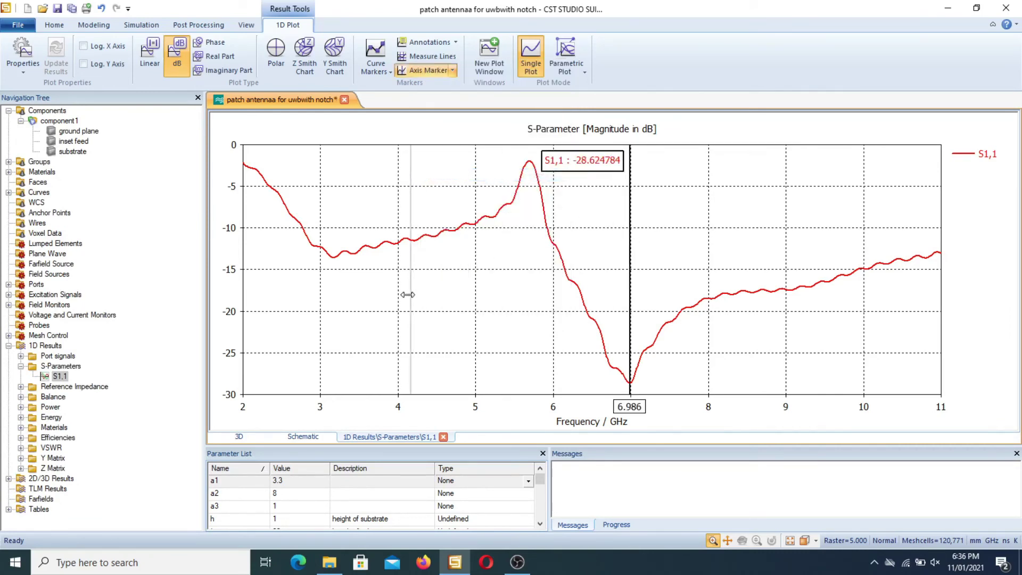
- Read S1,1 with the axis marker at about 10.66 GHz and at the notch peak near 5.69 GHz, and return to component1's 3D model
mouse_move(407, 295)
mouse_down()
mouse_move(325, 326)
mouse_move(911, 345)
mouse_up()
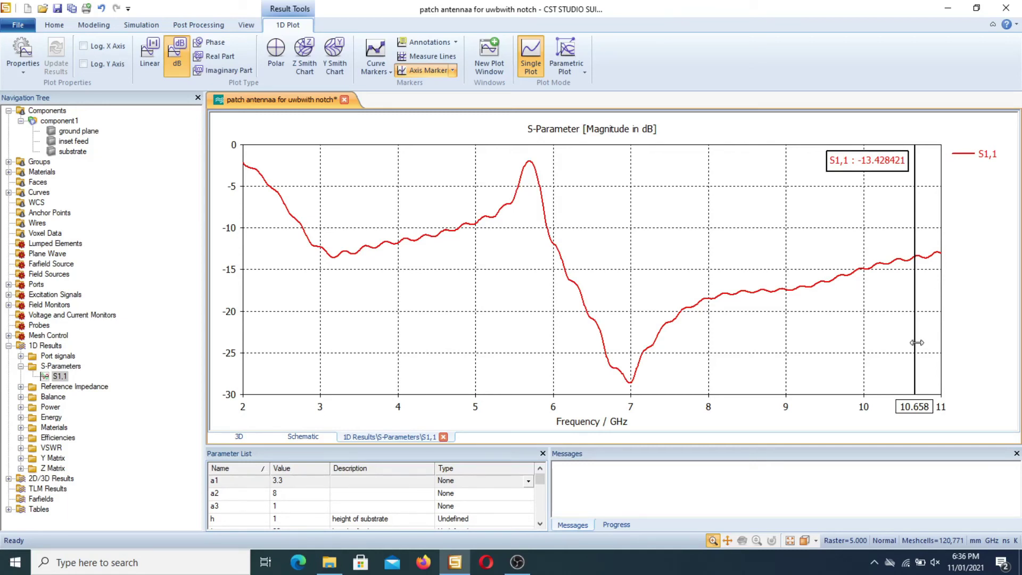
mouse_move(916, 342)
mouse_down()
mouse_move(564, 372)
mouse_move(531, 392)
mouse_up()
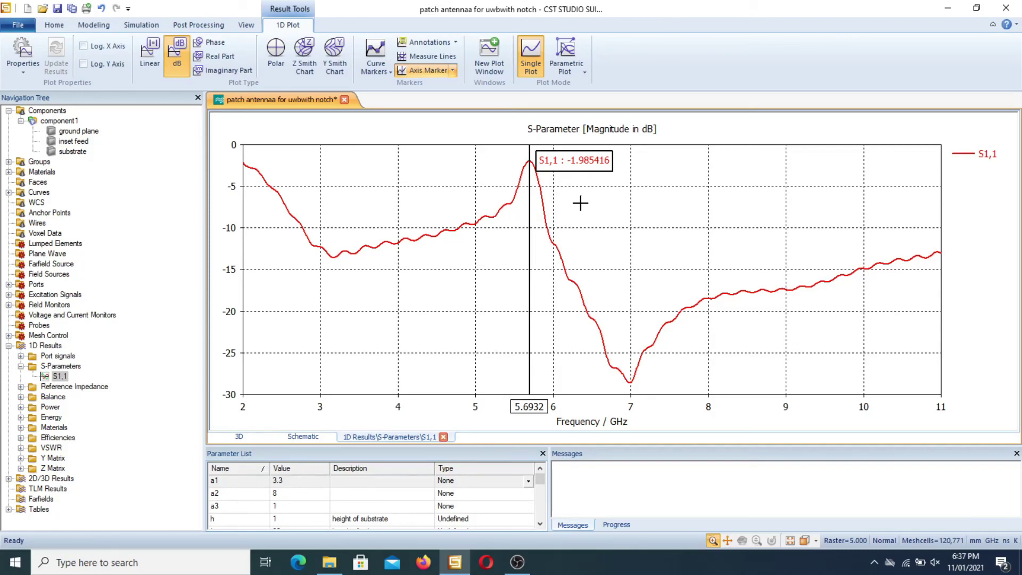
click(60, 122)
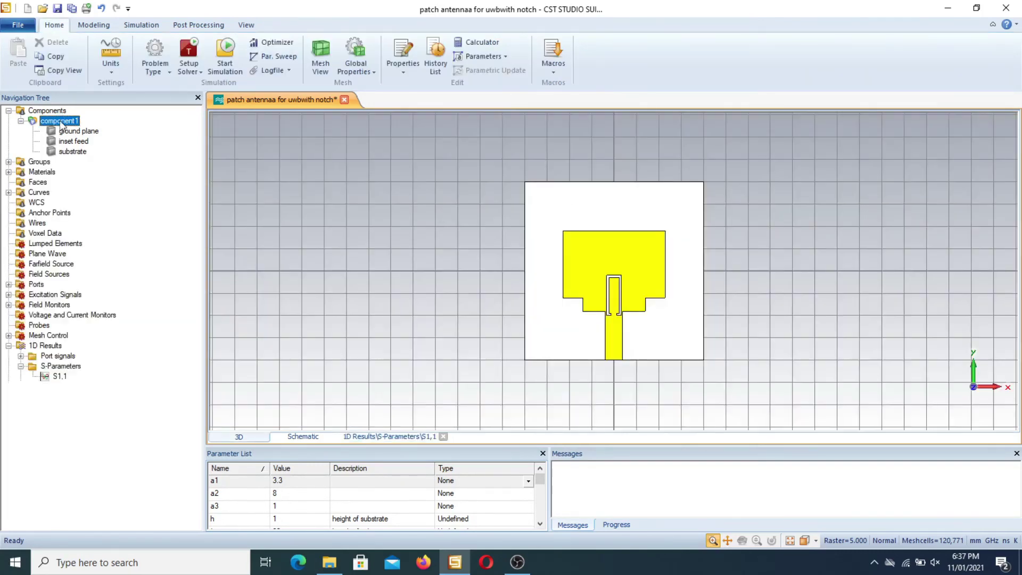